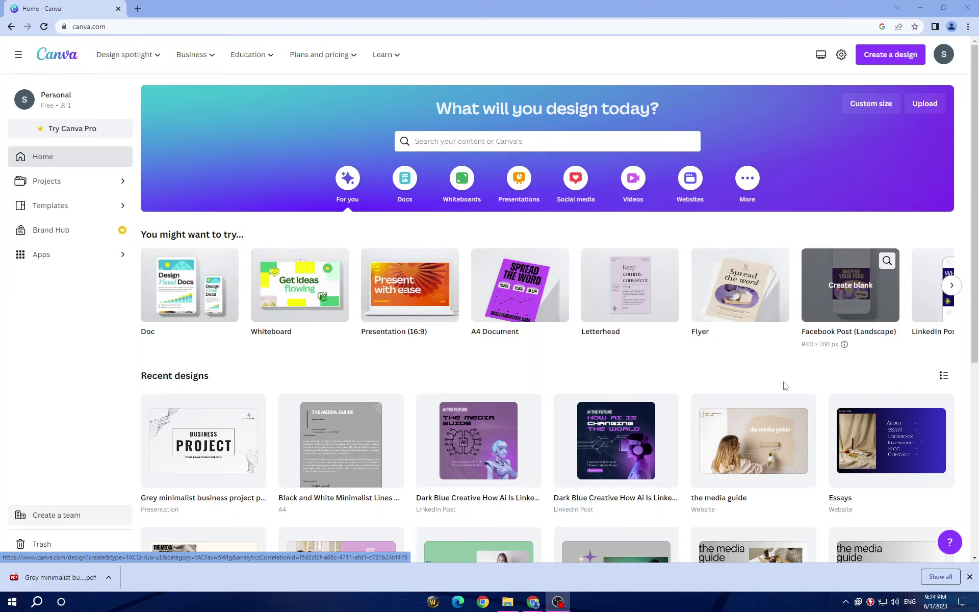
scroll(673, 411, down, 3)
scroll(676, 413, down, 2)
scroll(676, 413, up, 5)
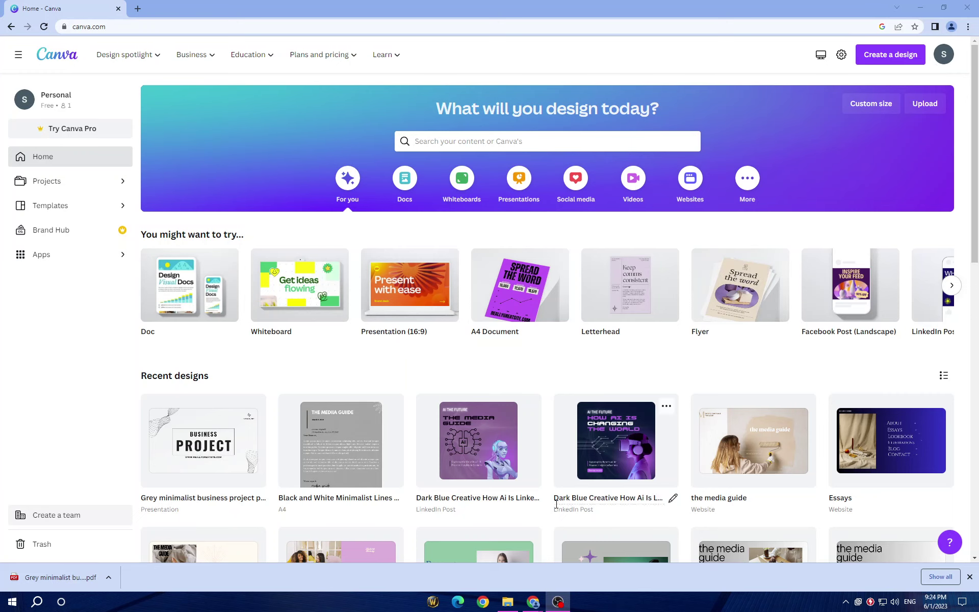
scroll(533, 513, down, 1)
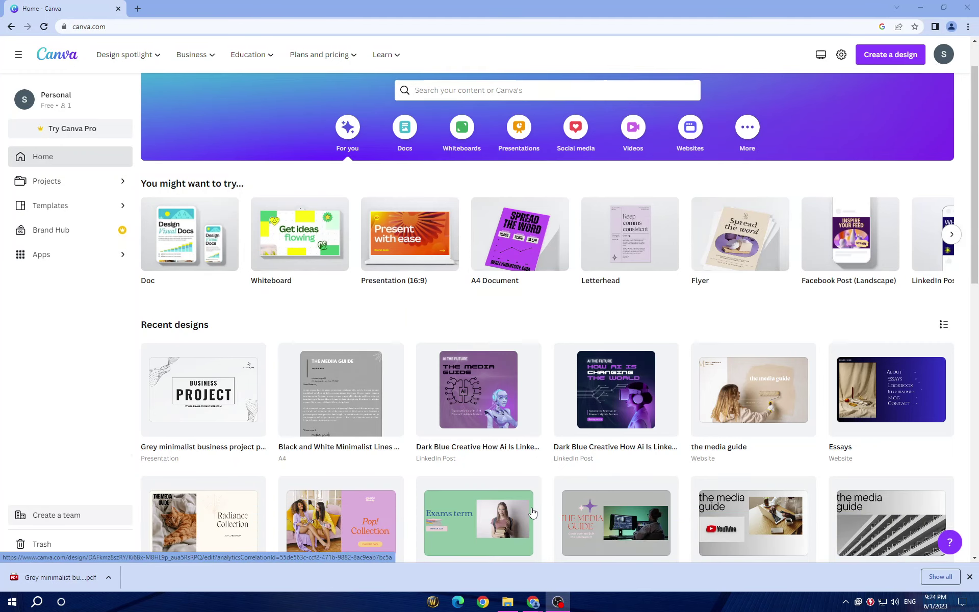
scroll(529, 505, up, 1)
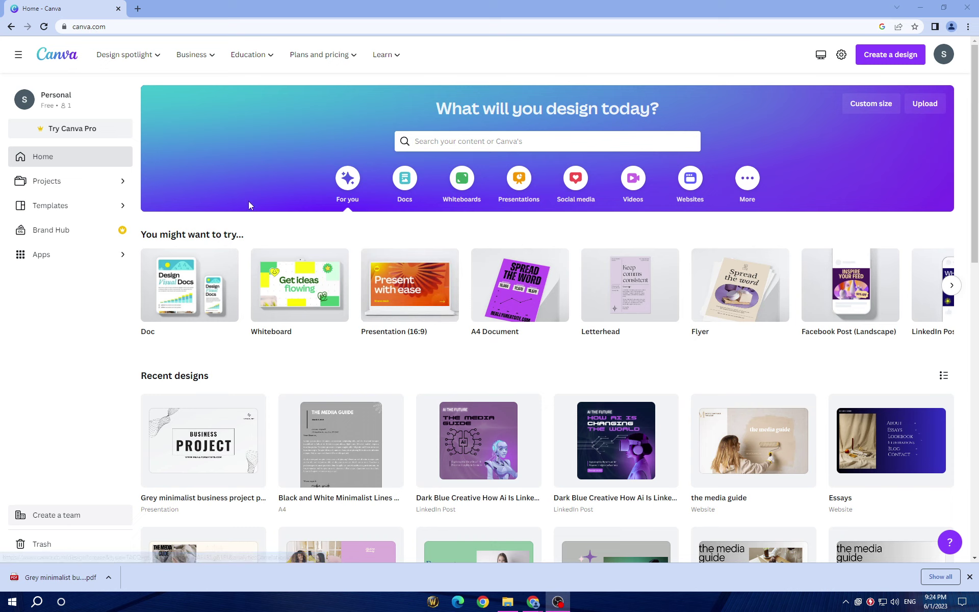
Step: Search Canva templates for 'business meeting', correcting the typo, and open the suggestion
click(532, 142)
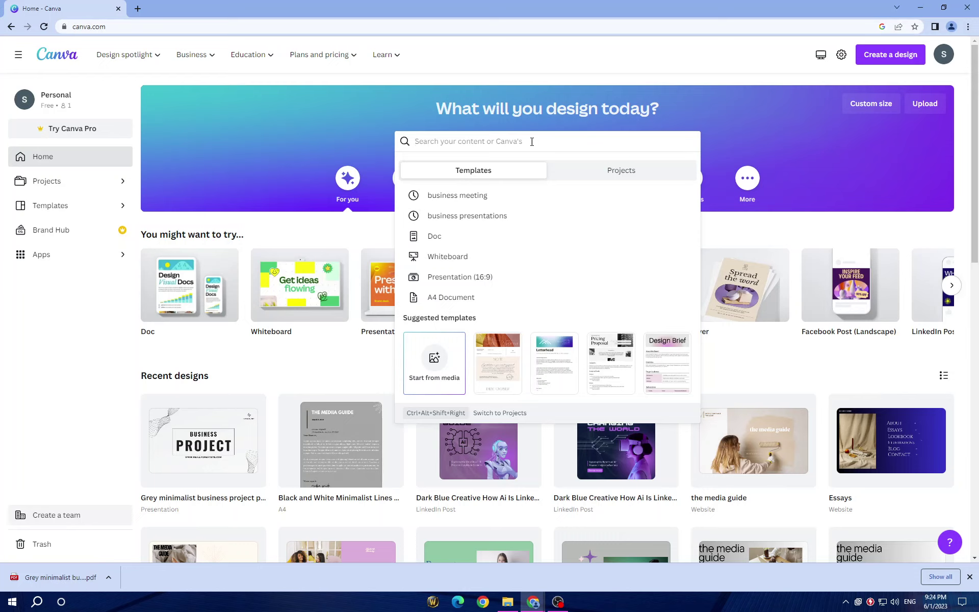
text(busii)
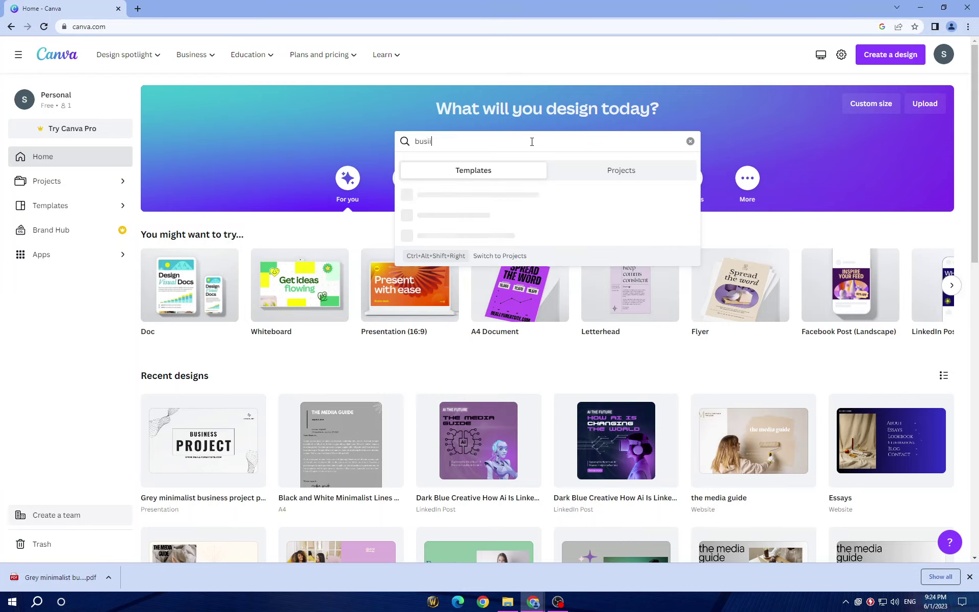
text(ness)
key(BackSpace)
key(BackSpace)
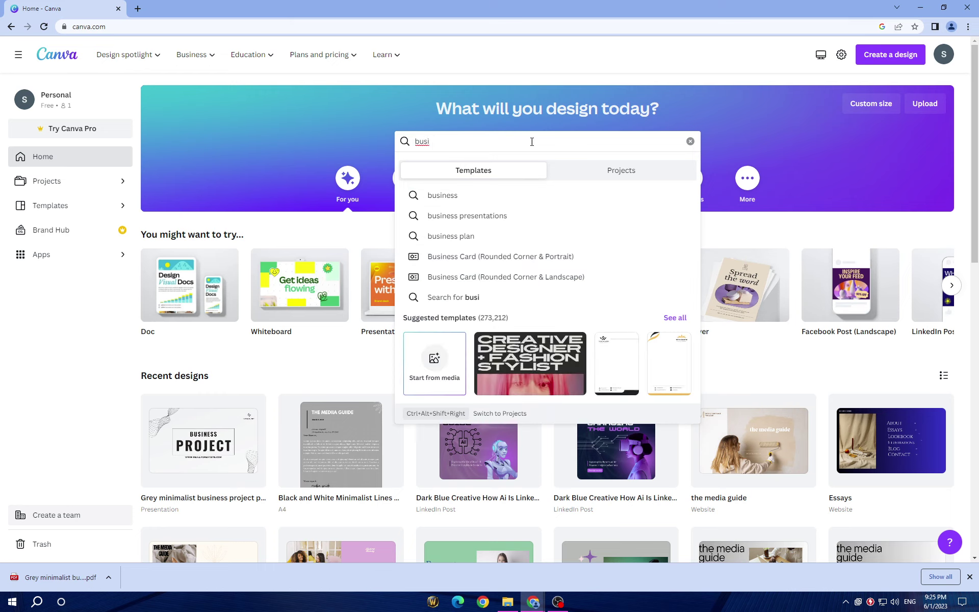
text(ness m)
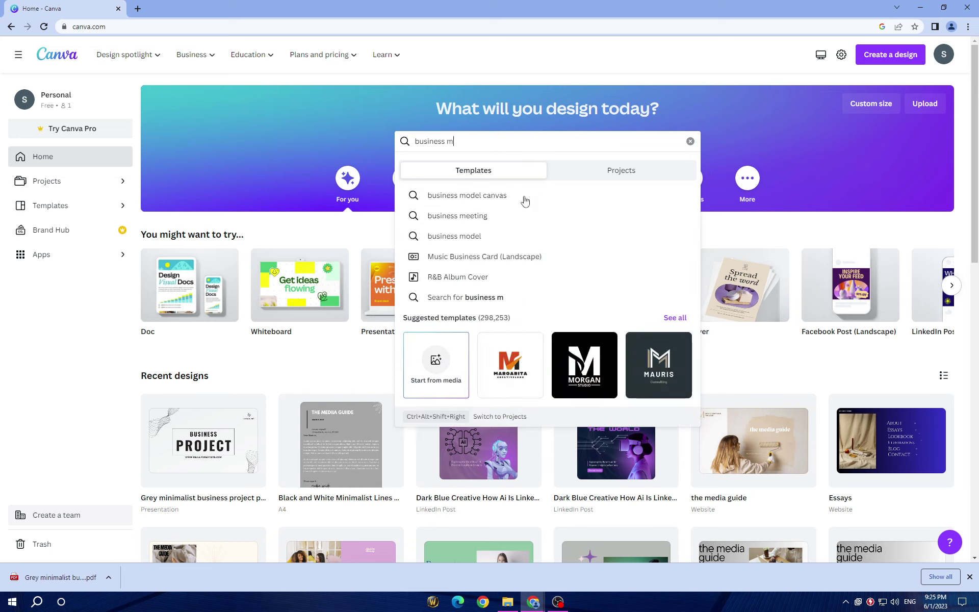
click(521, 215)
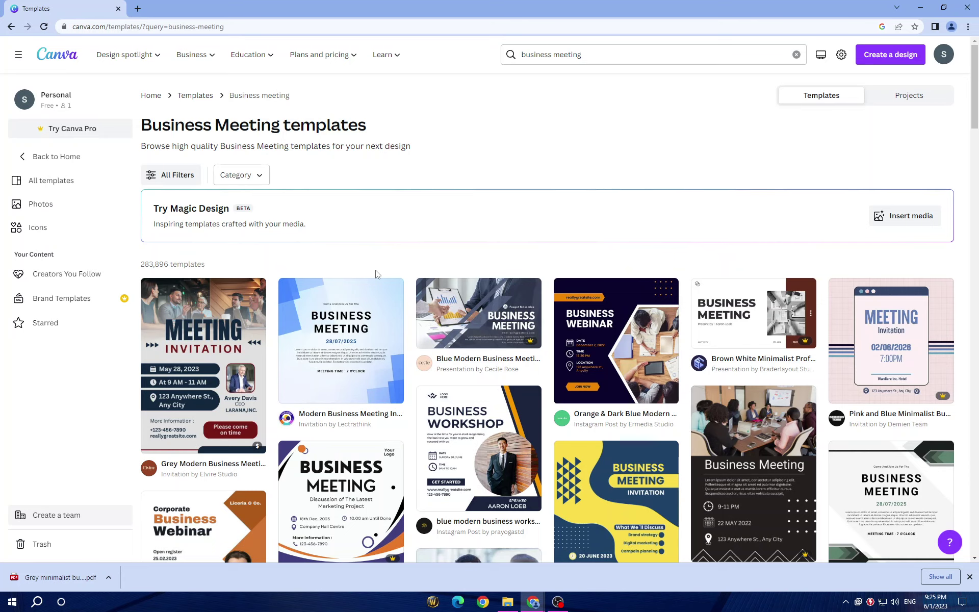
scroll(375, 274, down, 1)
scroll(376, 272, down, 1)
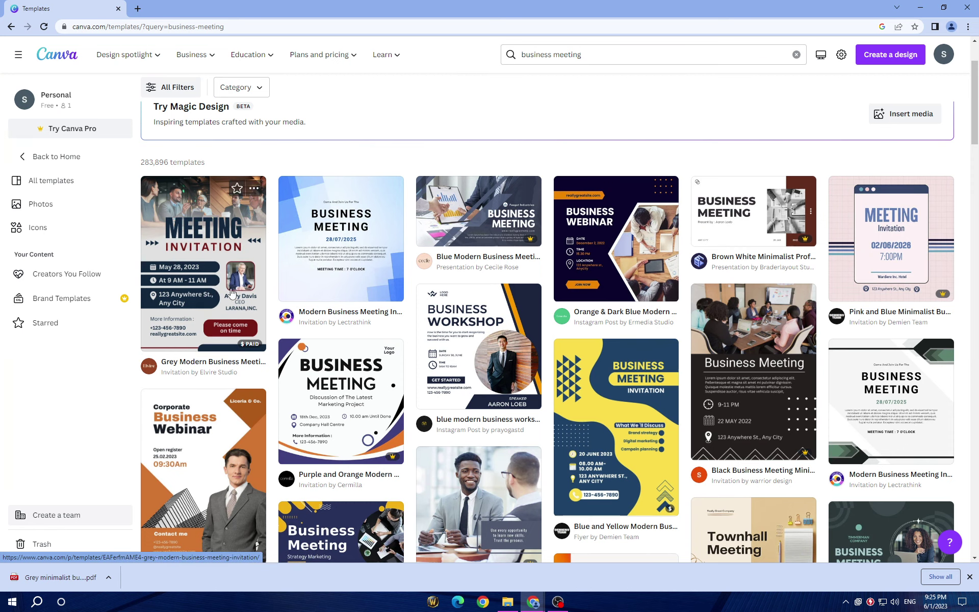
scroll(212, 289, down, 2)
scroll(691, 476, down, 1)
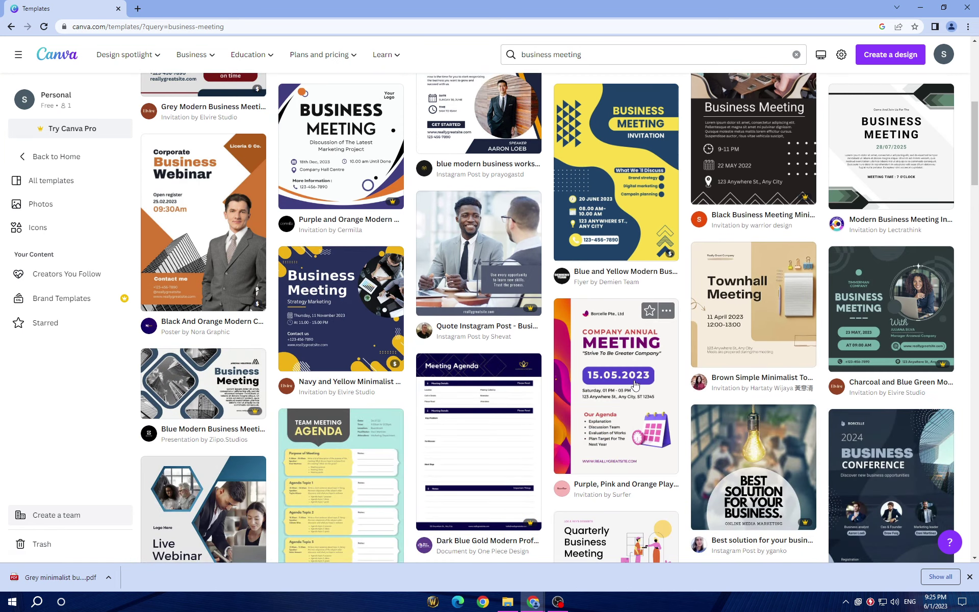
scroll(634, 384, down, 1)
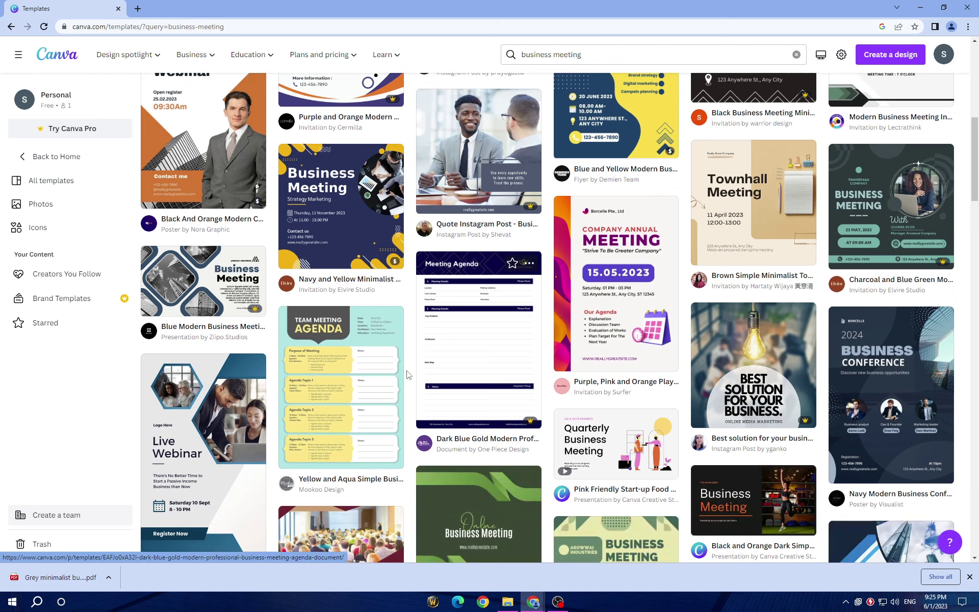
scroll(768, 395, down, 1)
scroll(635, 399, down, 1)
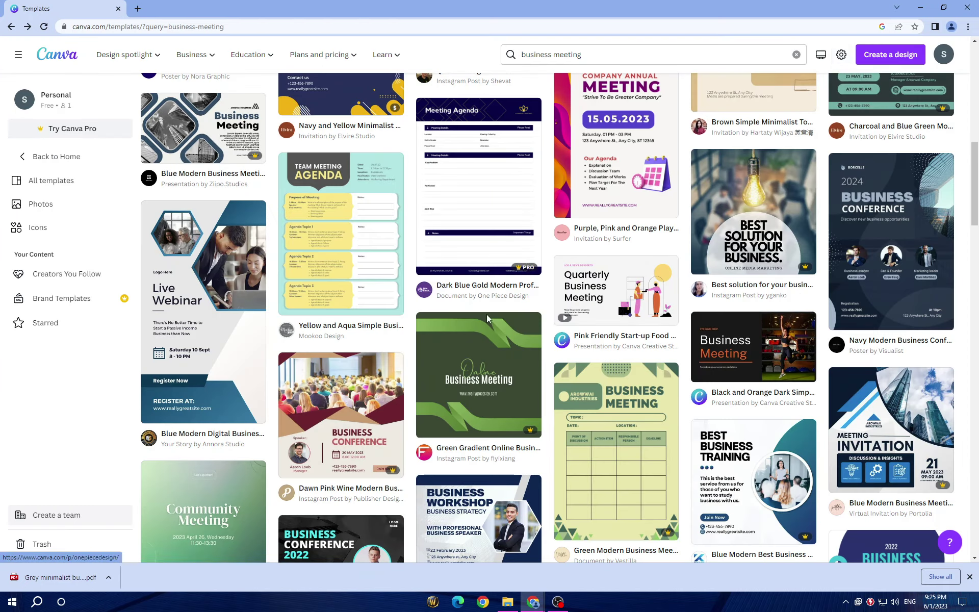
scroll(486, 314, down, 1)
scroll(455, 397, down, 1)
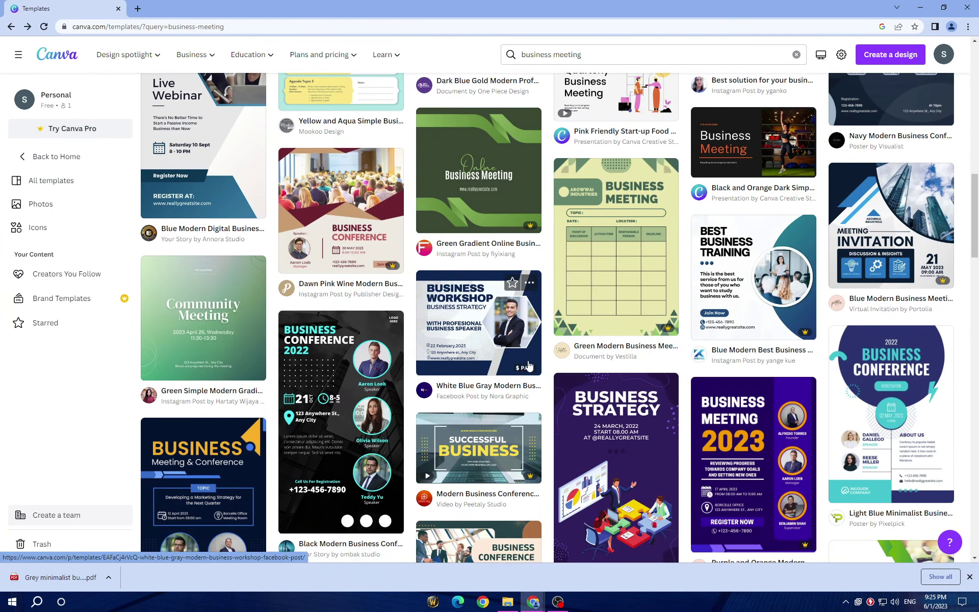
scroll(650, 273, up, 3)
scroll(665, 272, up, 3)
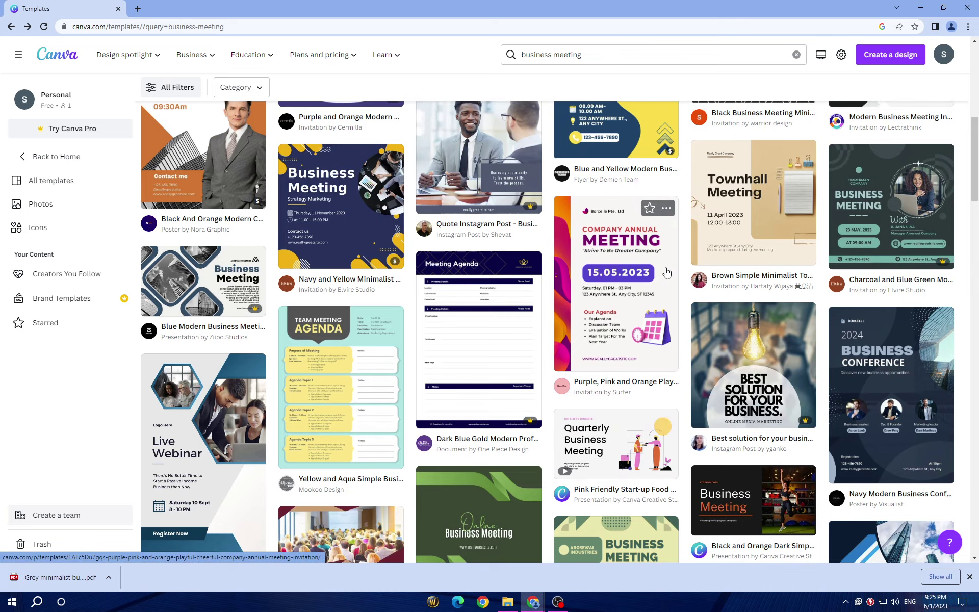
scroll(536, 283, up, 3)
scroll(459, 296, up, 3)
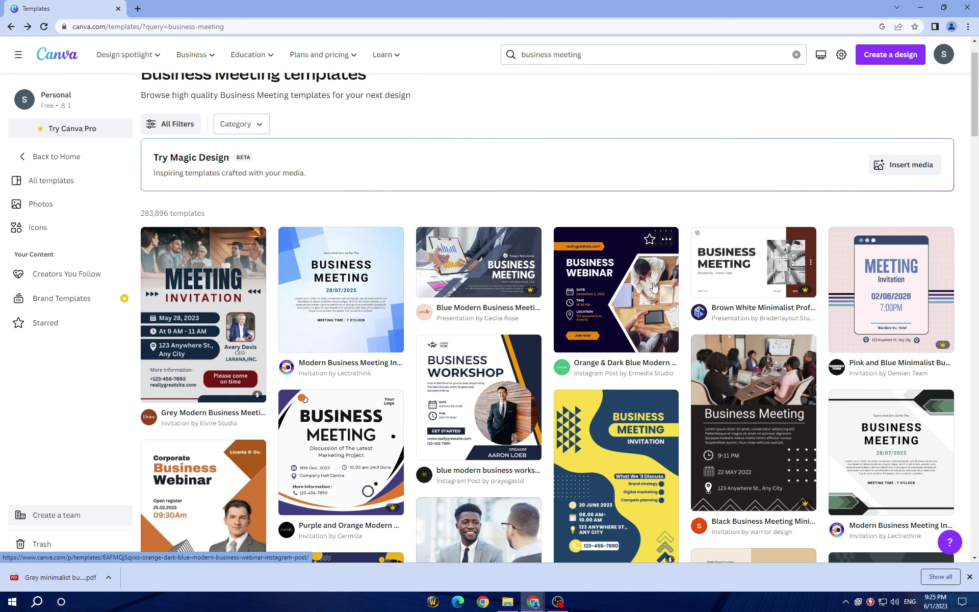
scroll(635, 352, down, 1)
scroll(560, 448, down, 2)
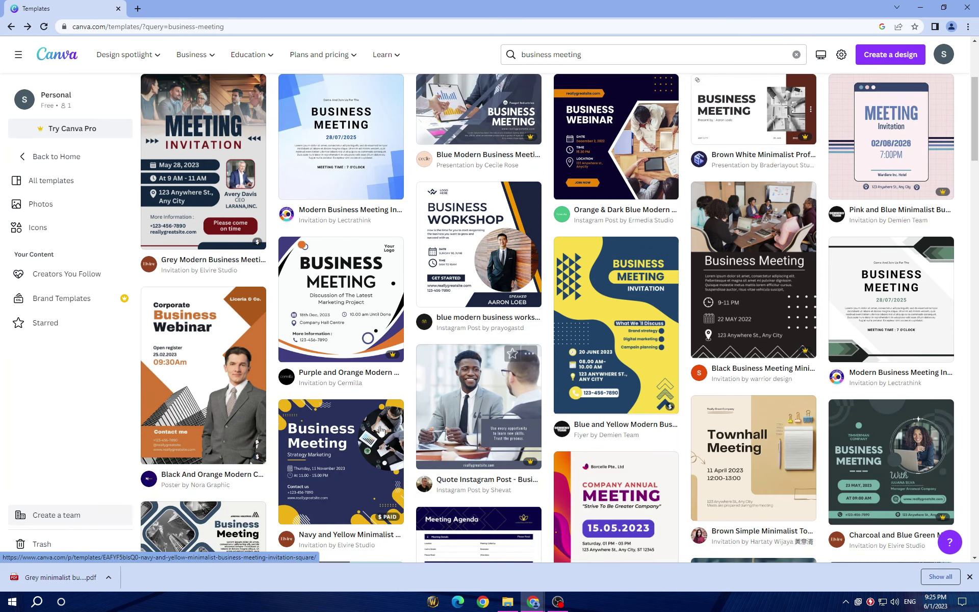
scroll(605, 466, down, 1)
scroll(648, 483, down, 2)
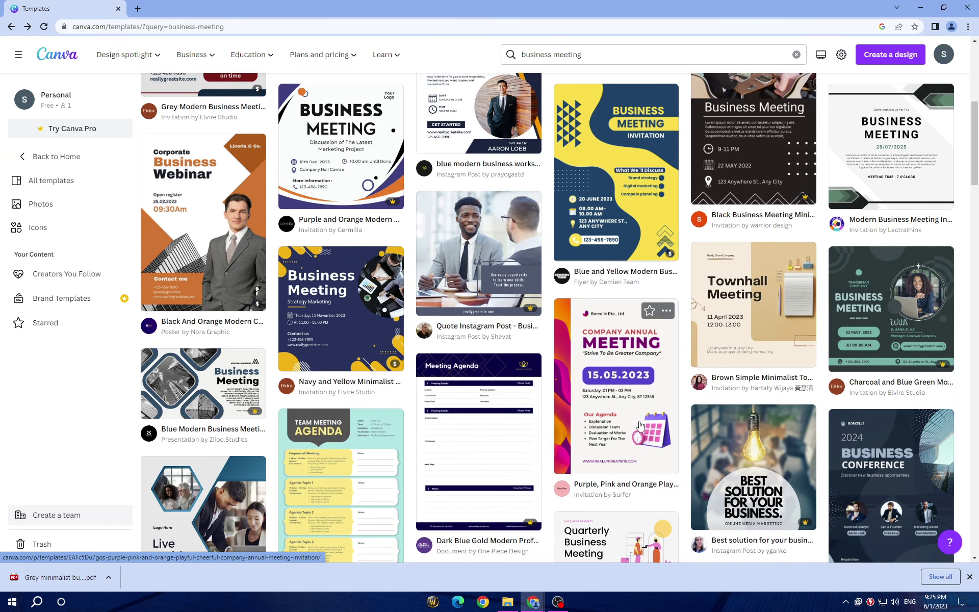
Step: Open the purple-pink meeting template and add a page with the Pink Elegant Wedding Invitation
click(597, 422)
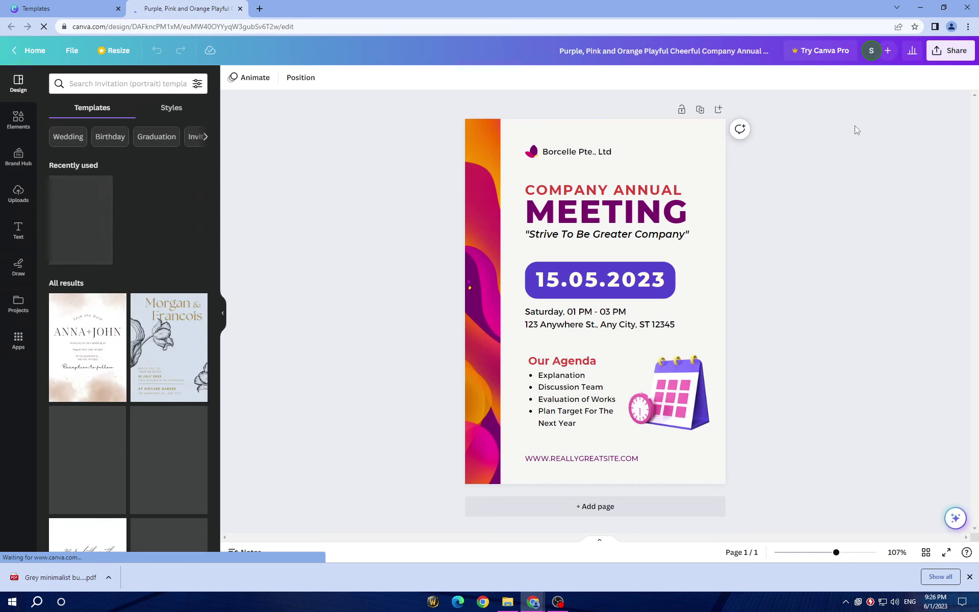
mouse_move(169, 460)
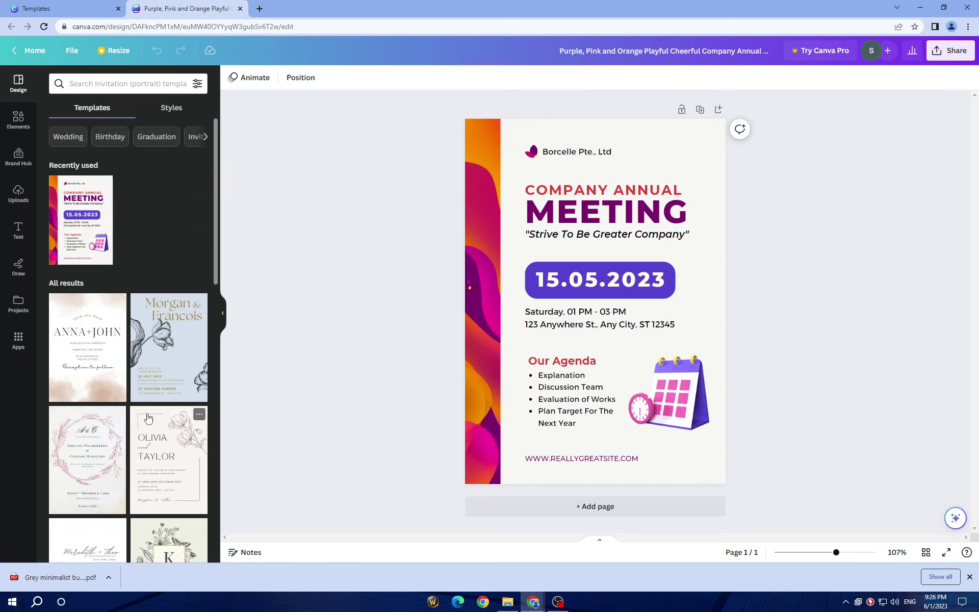
scroll(167, 459, down, 2)
scroll(165, 451, up, 2)
scroll(169, 405, down, 1)
scroll(168, 405, down, 2)
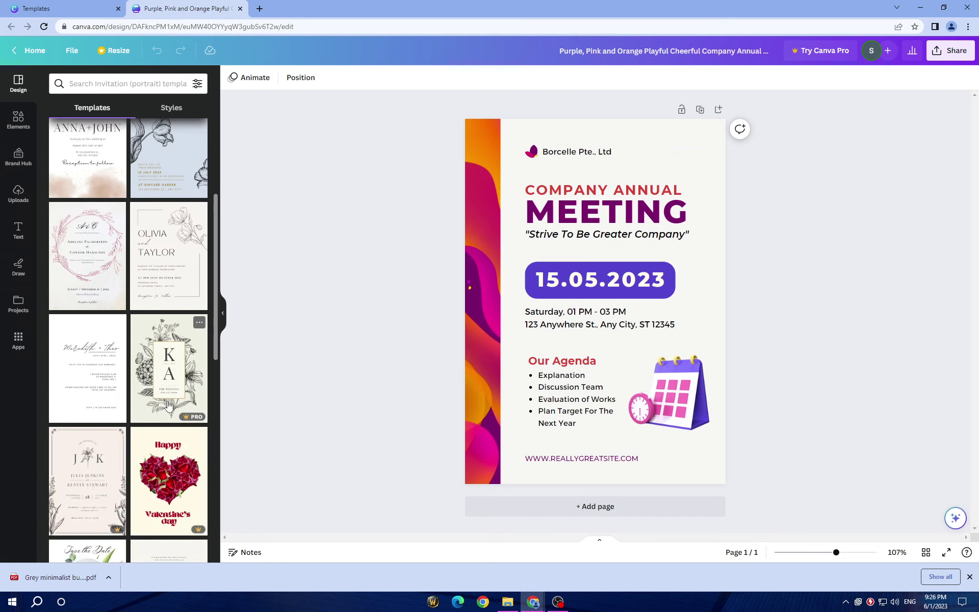
scroll(168, 406, down, 2)
scroll(169, 405, down, 1)
scroll(168, 406, down, 2)
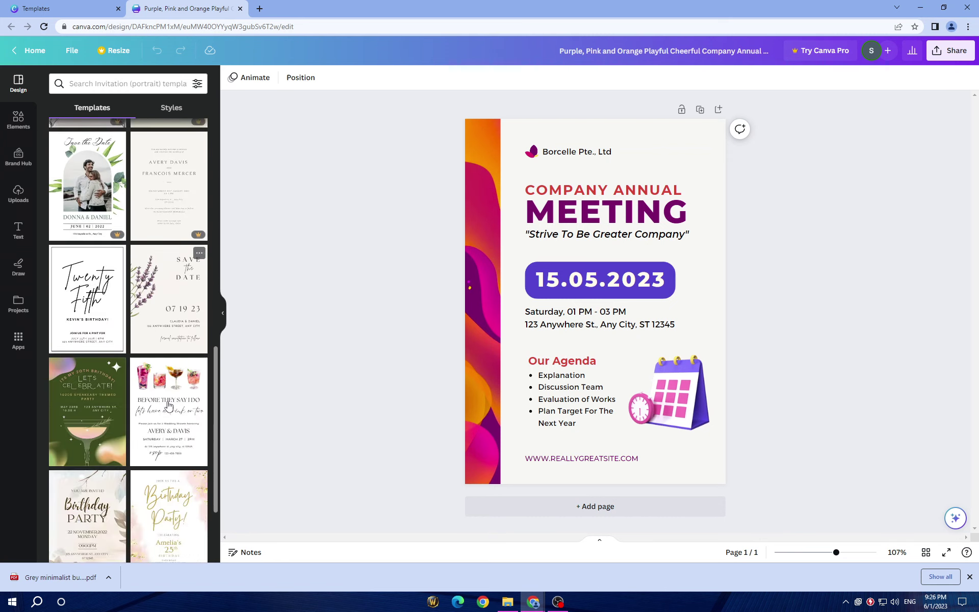
scroll(169, 405, up, 3)
scroll(168, 406, up, 3)
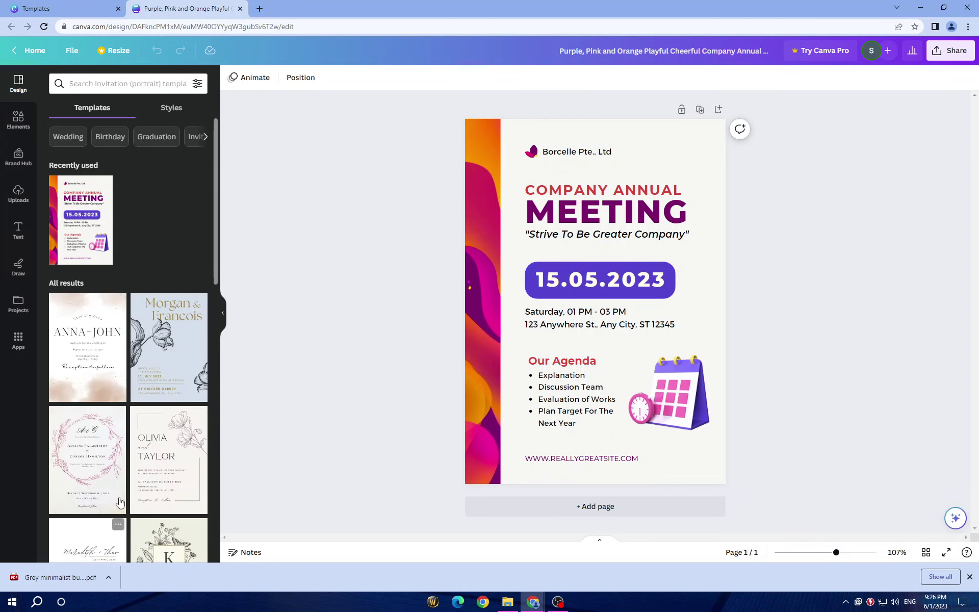
click(596, 507)
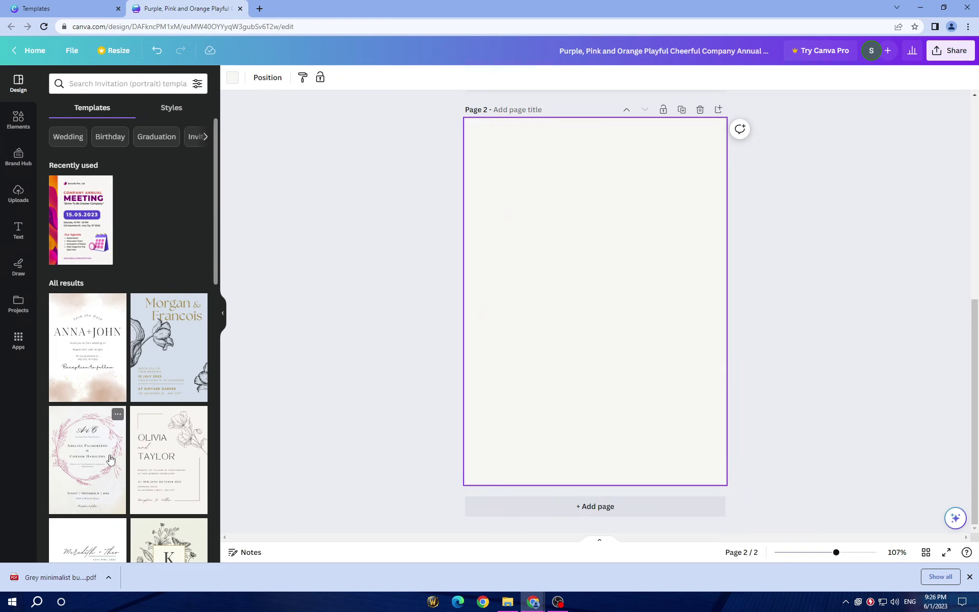
click(115, 417)
scroll(358, 434, up, 3)
scroll(453, 449, down, 3)
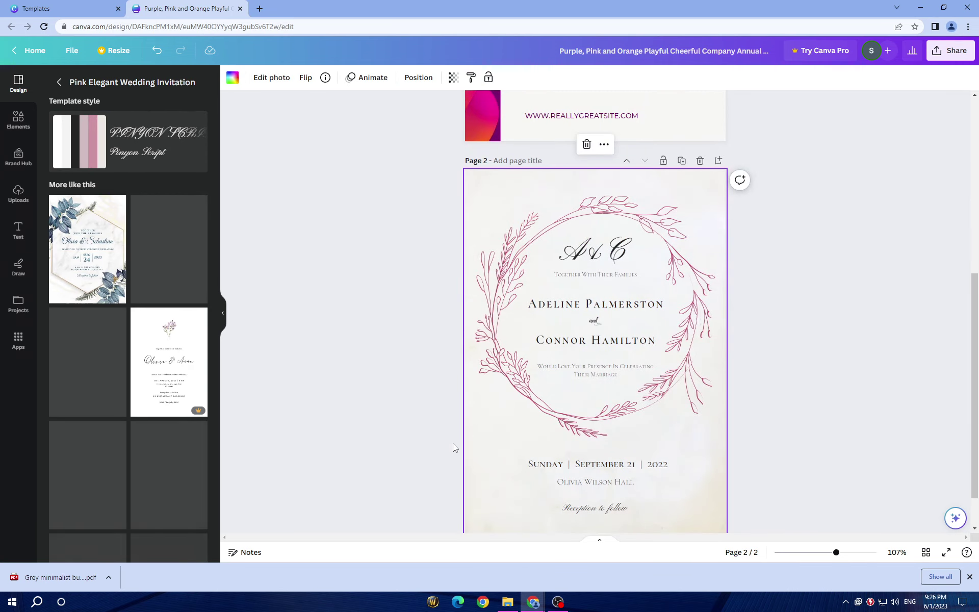
scroll(436, 453, up, 4)
scroll(436, 453, up, 1)
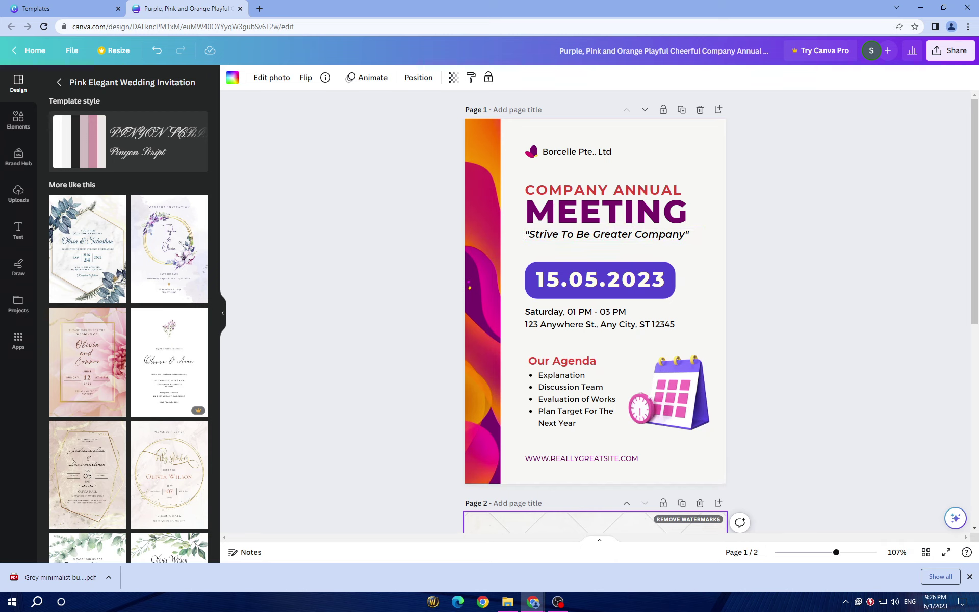
Step: Open the Elements panel with its shapes, graphics and stickers
click(17, 121)
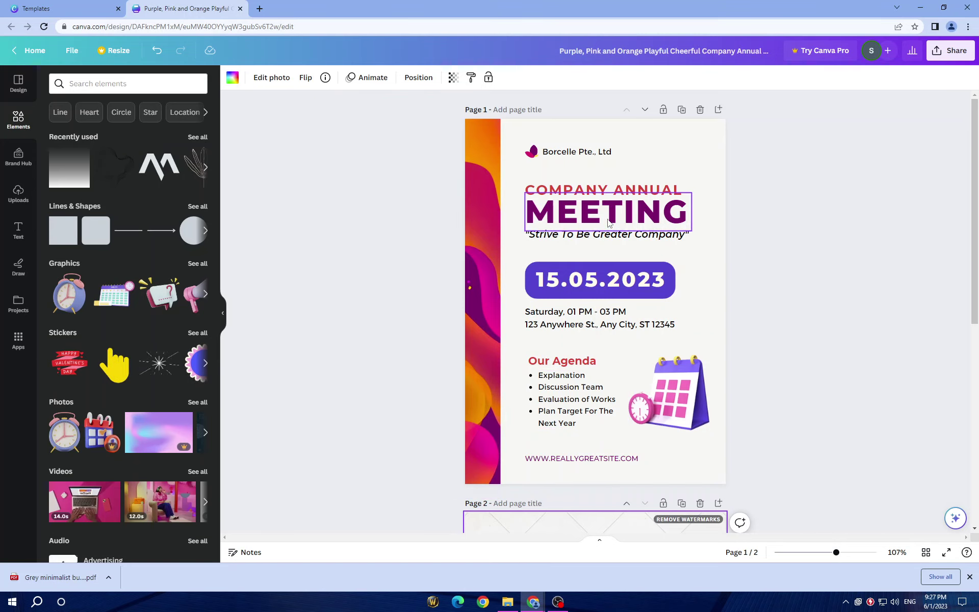
Step: Rewrite the MEETING heading as GUIDE so the title reads 'THE MEDIIA GUIDE'
double_click(608, 189)
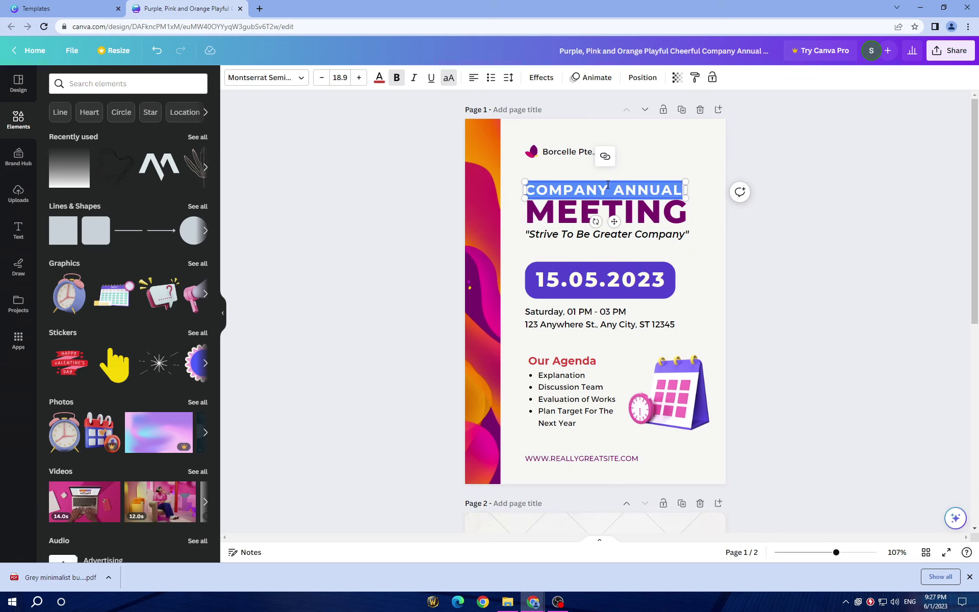
text(THE)
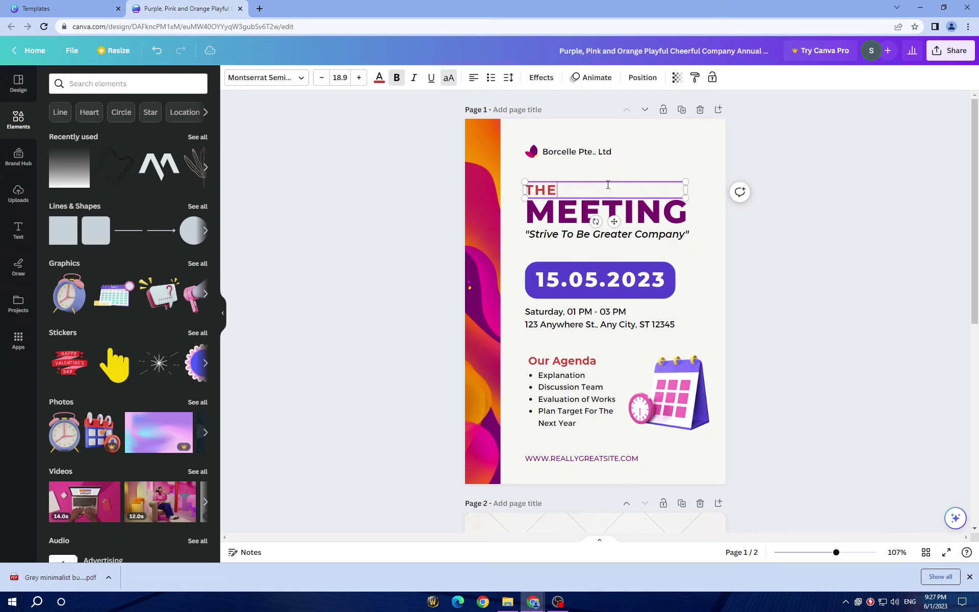
text( MEDIIA)
click(615, 210)
double_click(618, 213)
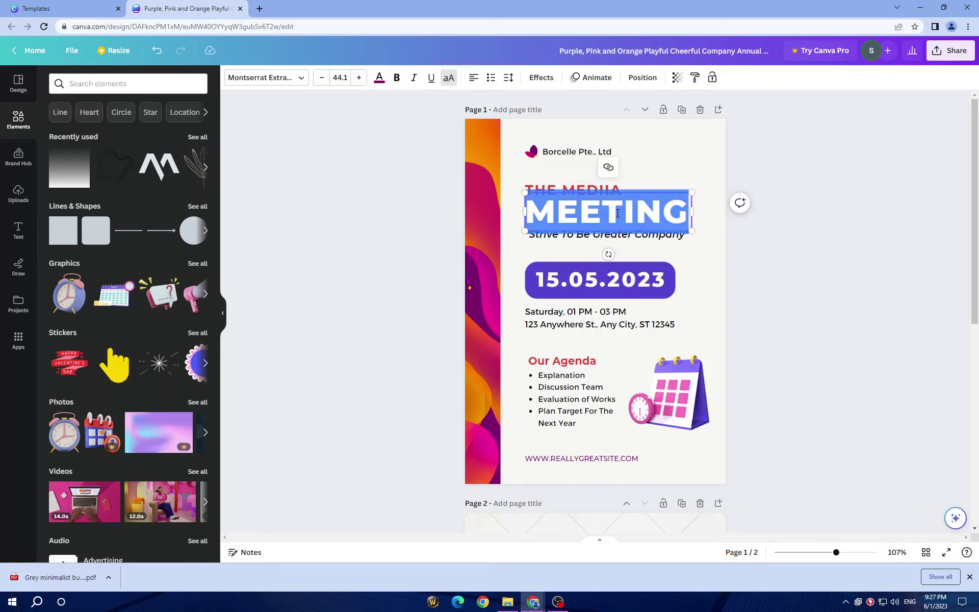
text(GUIID)
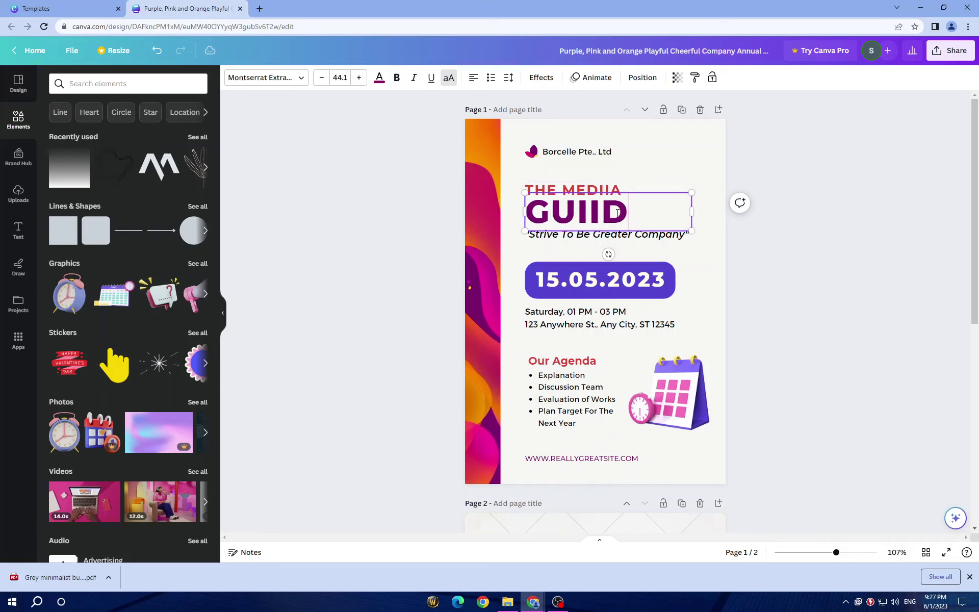
text(E)
key(BackSpace)
key(BackSpace)
key(BackSpace)
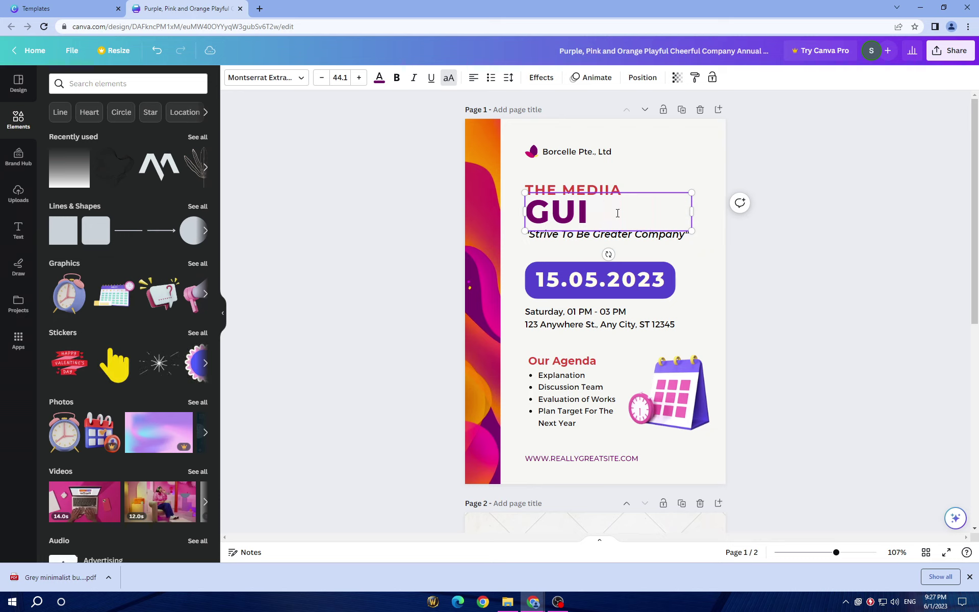
text(DE)
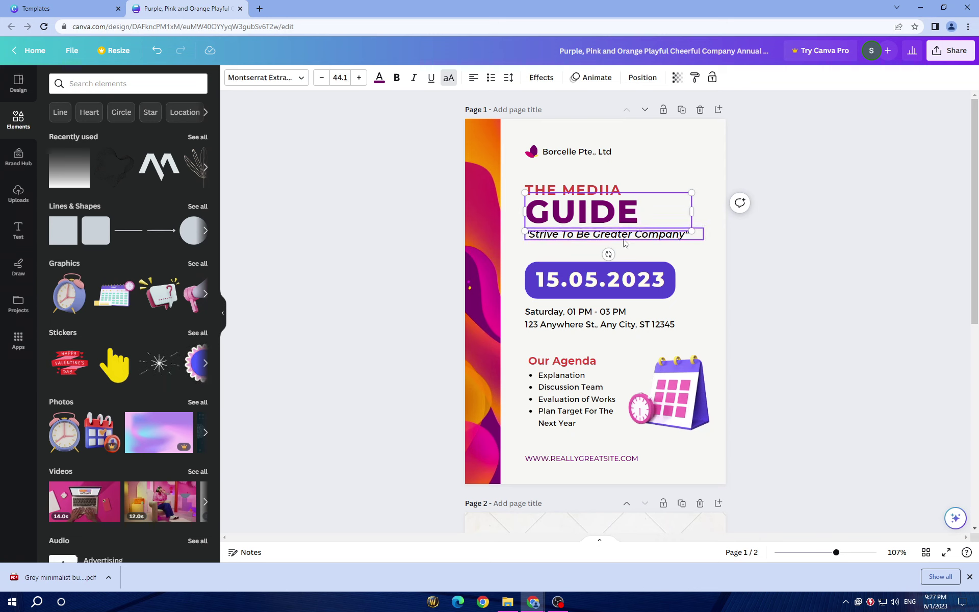
double_click(624, 242)
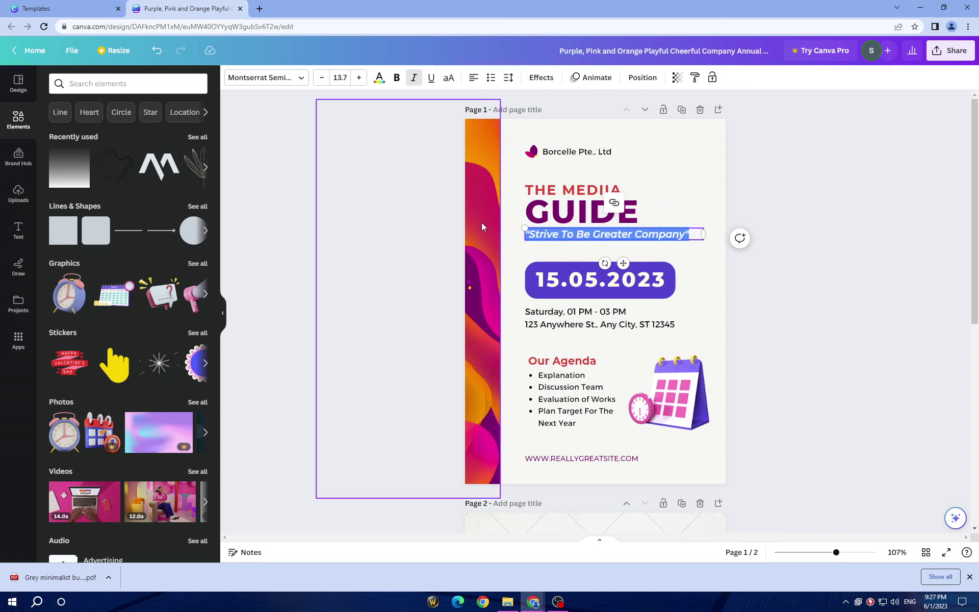
Step: Delete the orange-pink image from the left strip while keeping its frame
click(801, 302)
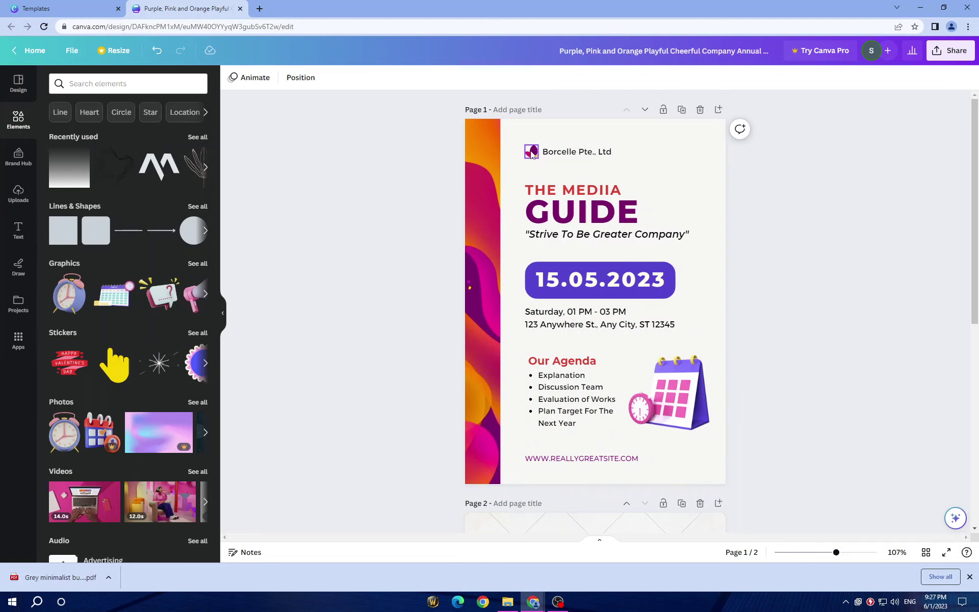
click(474, 205)
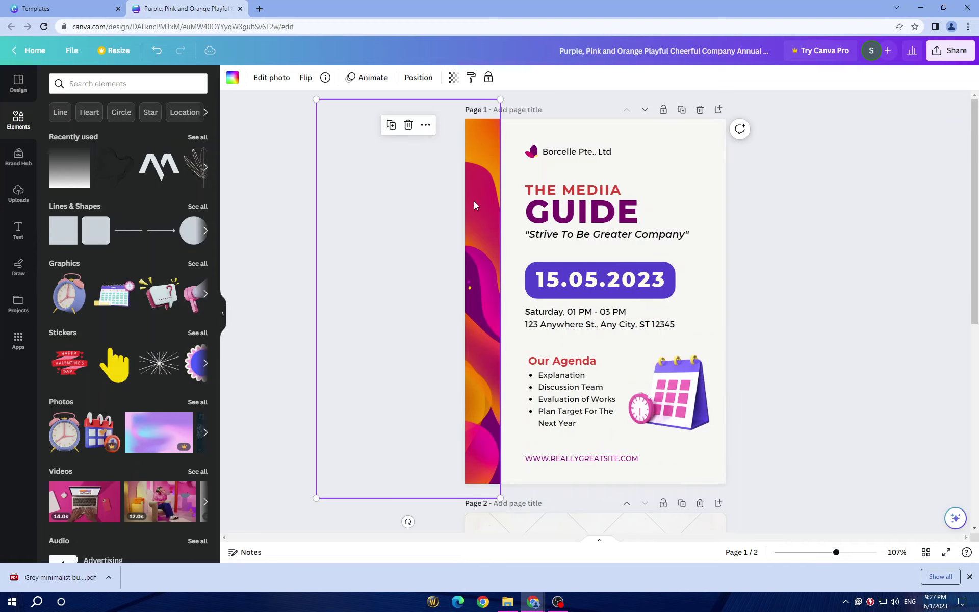
click(409, 126)
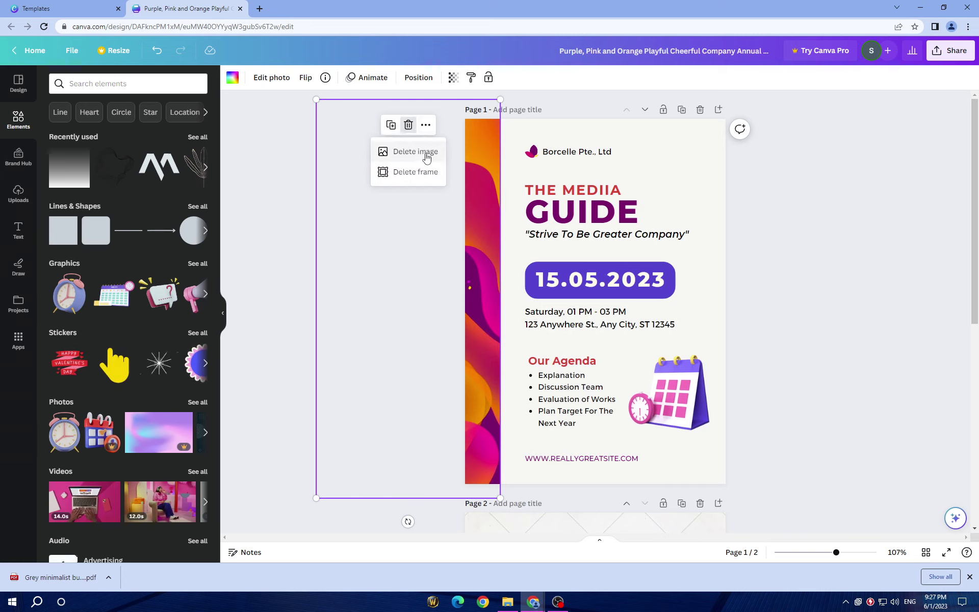
click(426, 155)
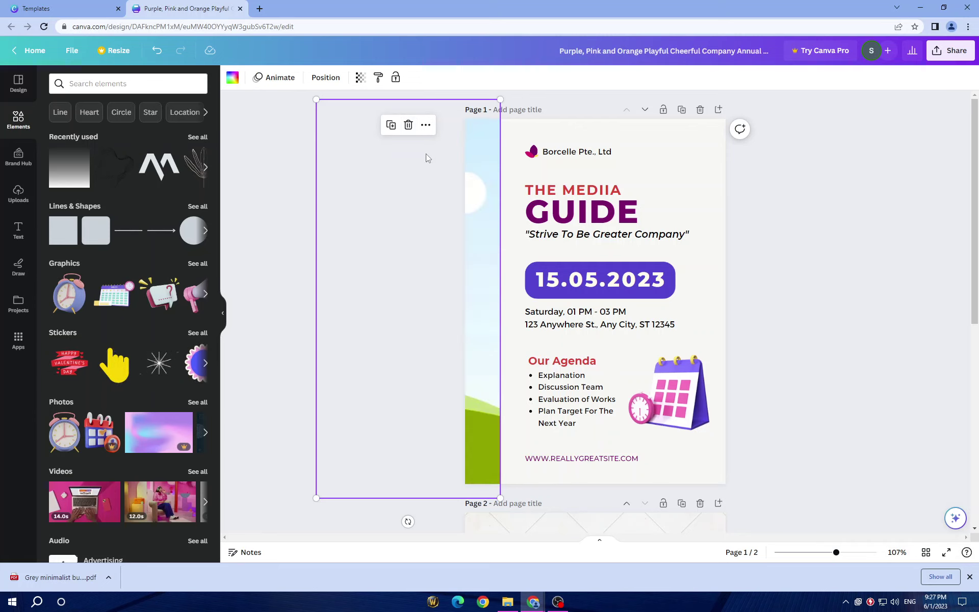
mouse_move(159, 432)
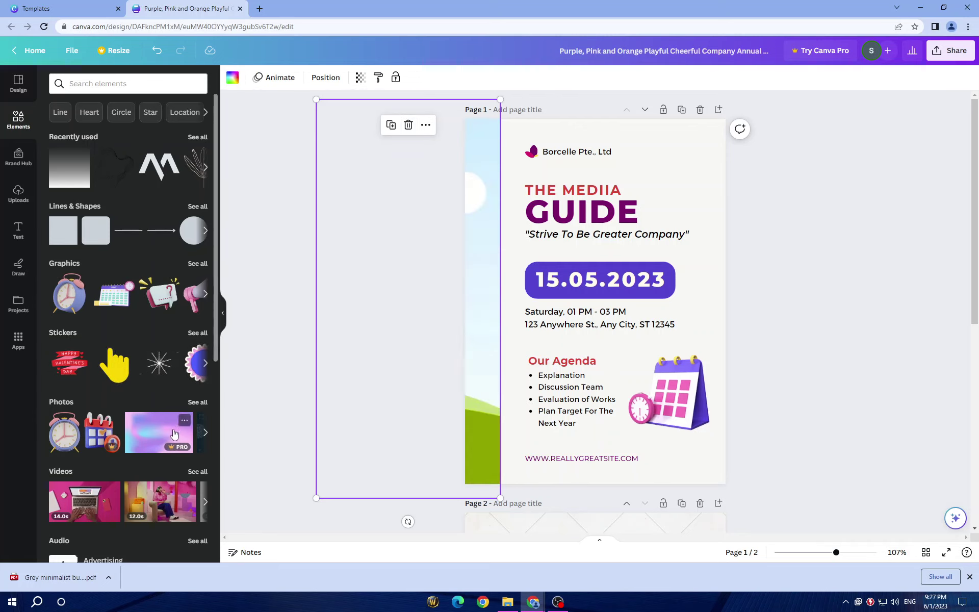
scroll(207, 454, down, 2)
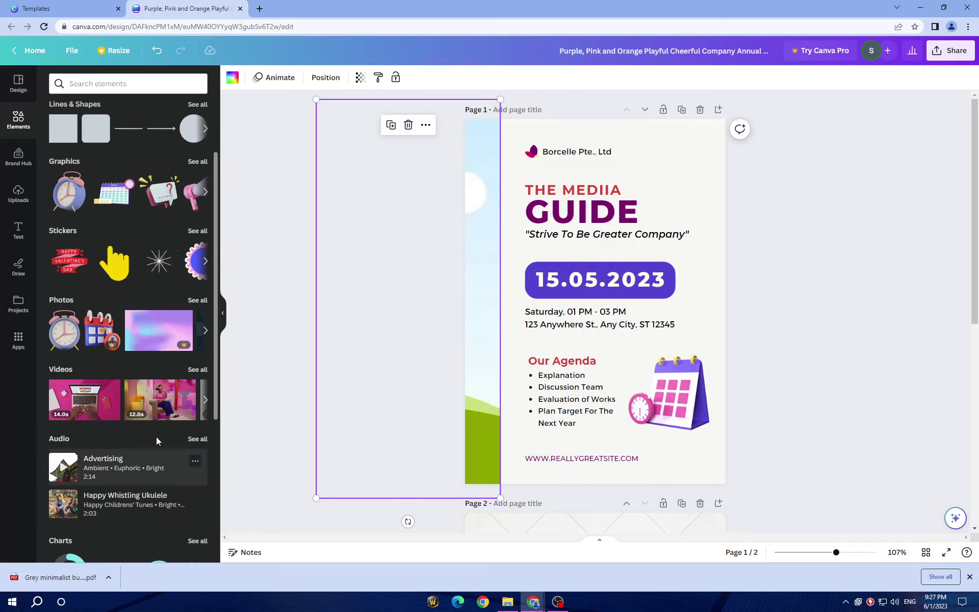
Step: Place the pink gradient photo over the left strip, stretched to full height
click(208, 327)
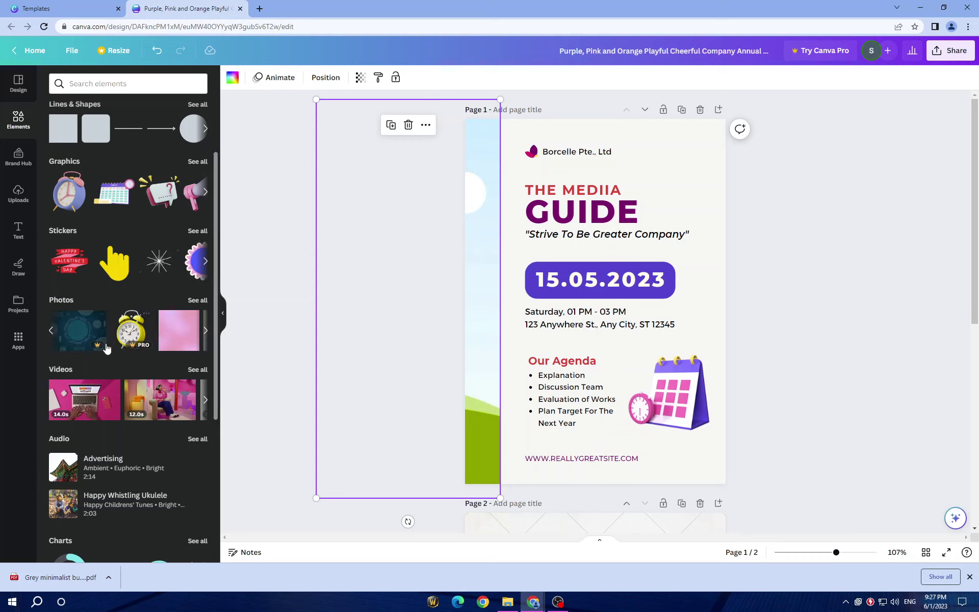
click(178, 330)
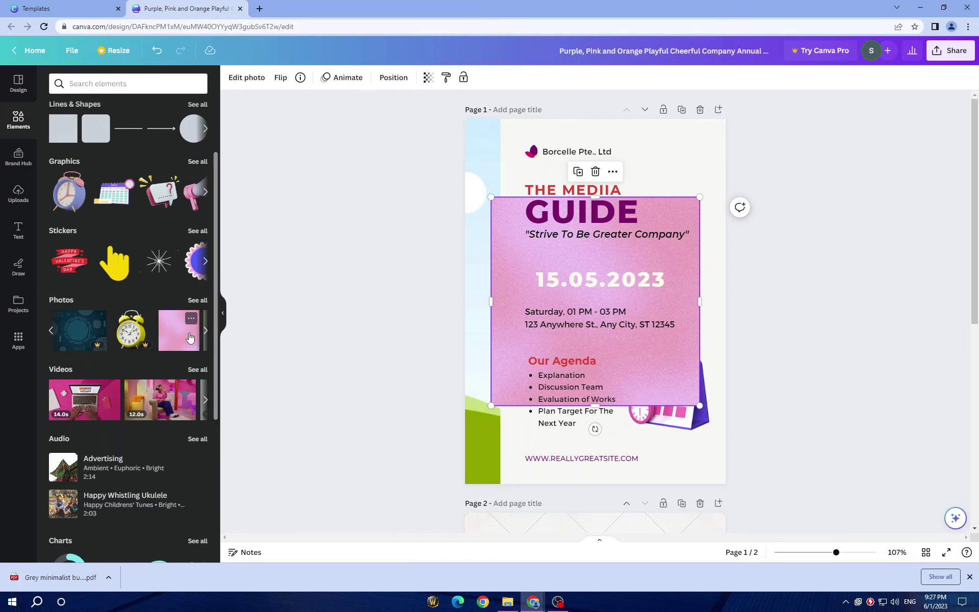
mouse_move(510, 275)
mouse_down()
mouse_move(307, 182)
mouse_move(311, 191)
mouse_up()
drag(392, 324, 395, 542)
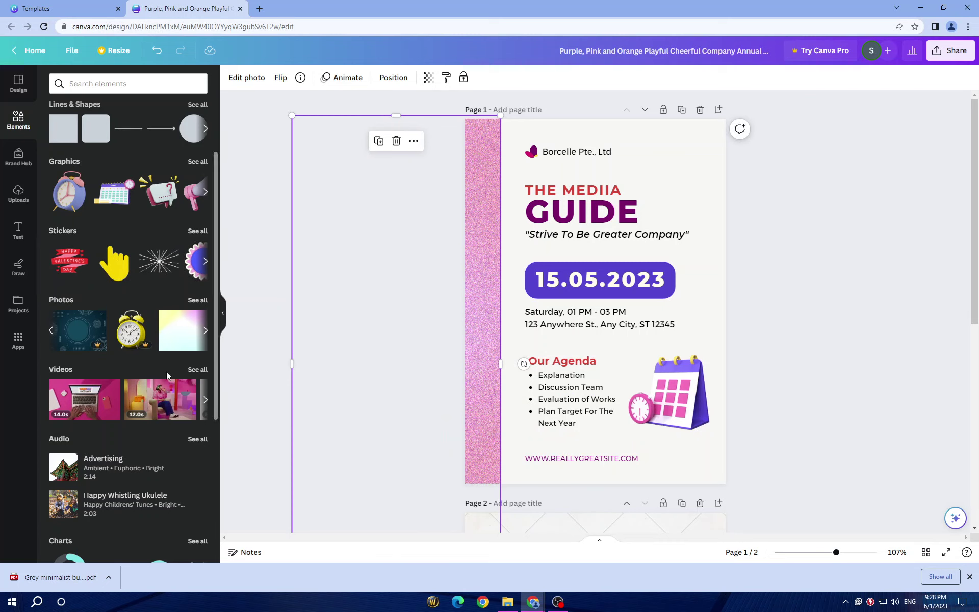
Step: Search elements for 'image', browse the photo results, and deselect the strip
click(203, 332)
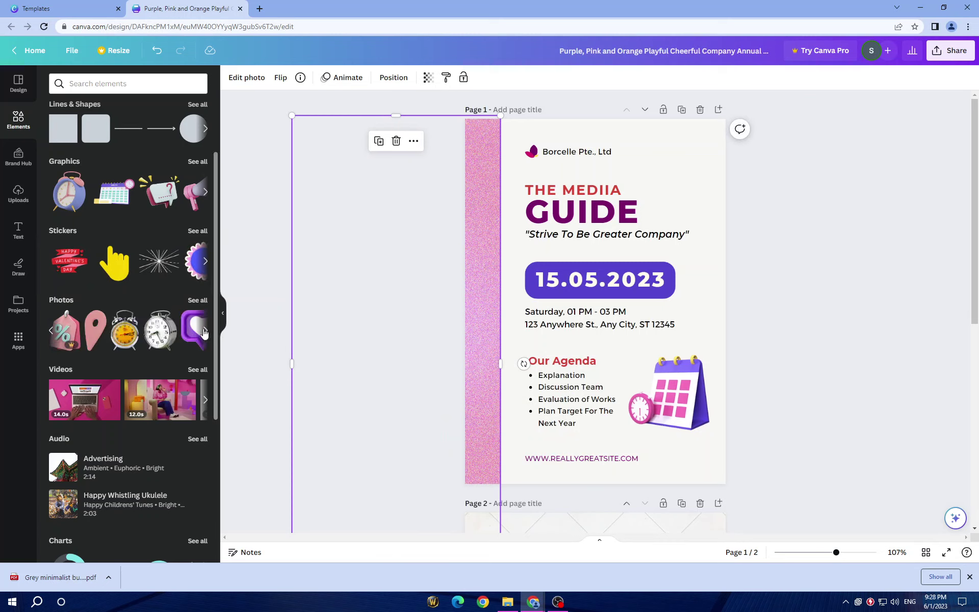
click(128, 84)
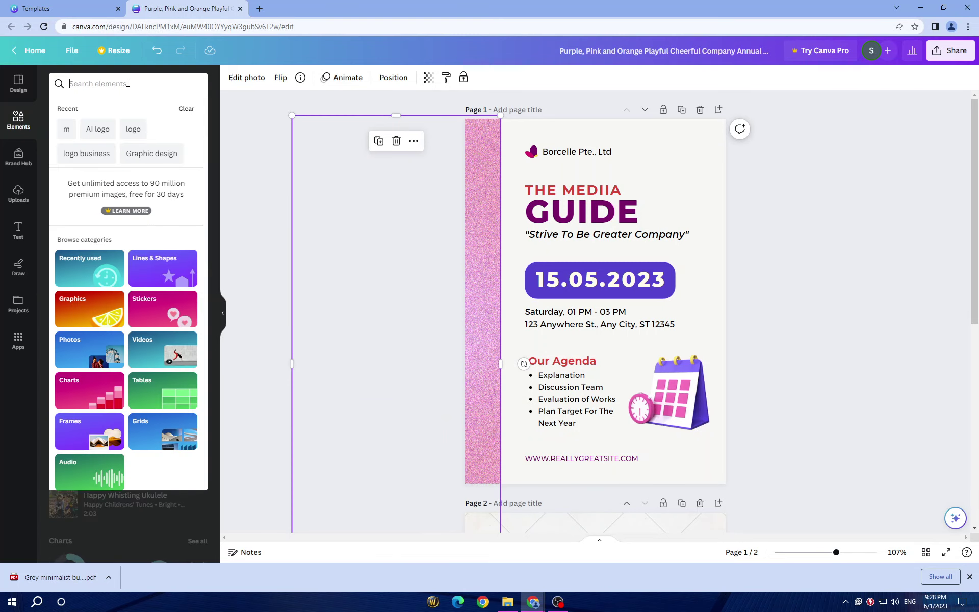
text(imag)
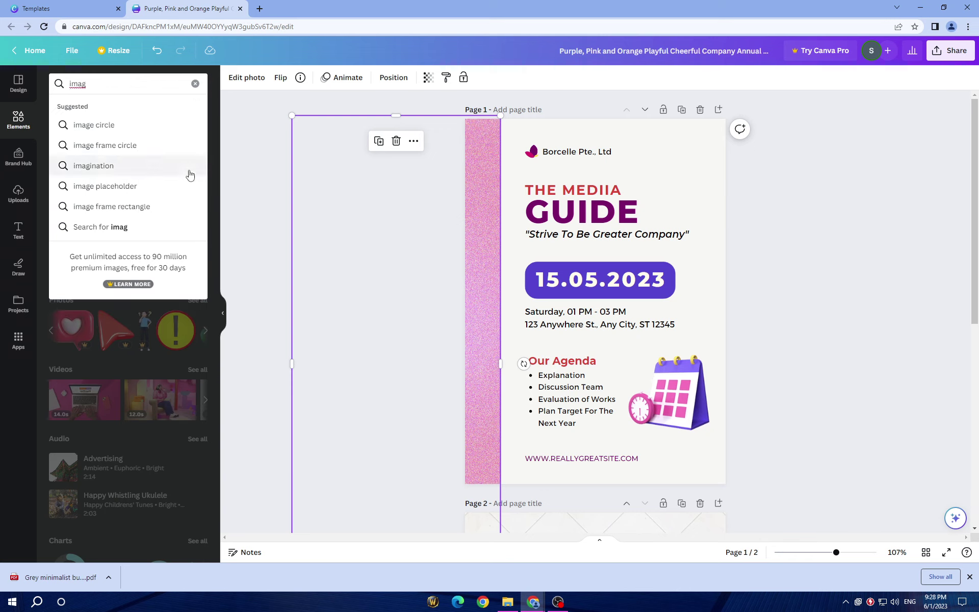
text(e)
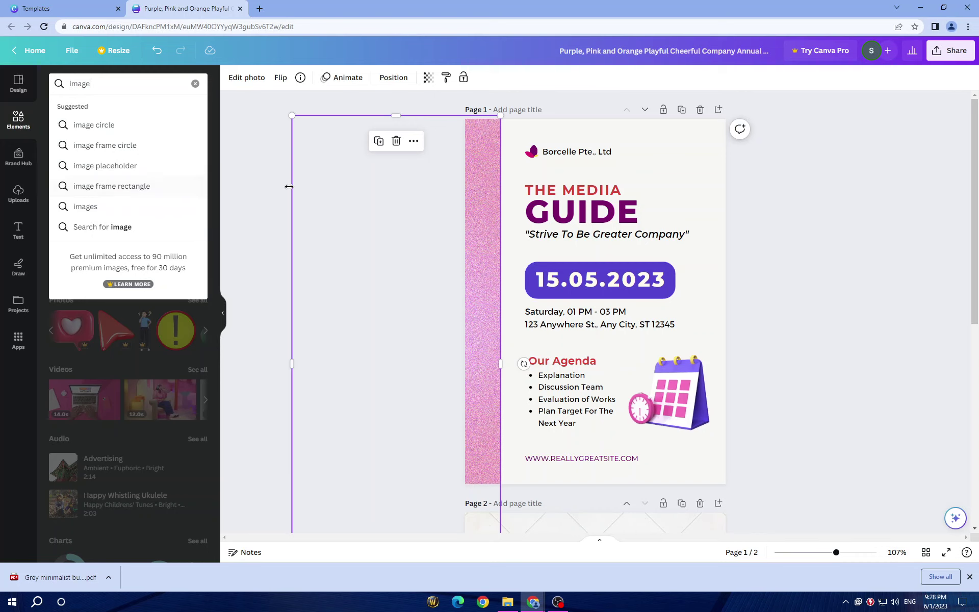
key(Return)
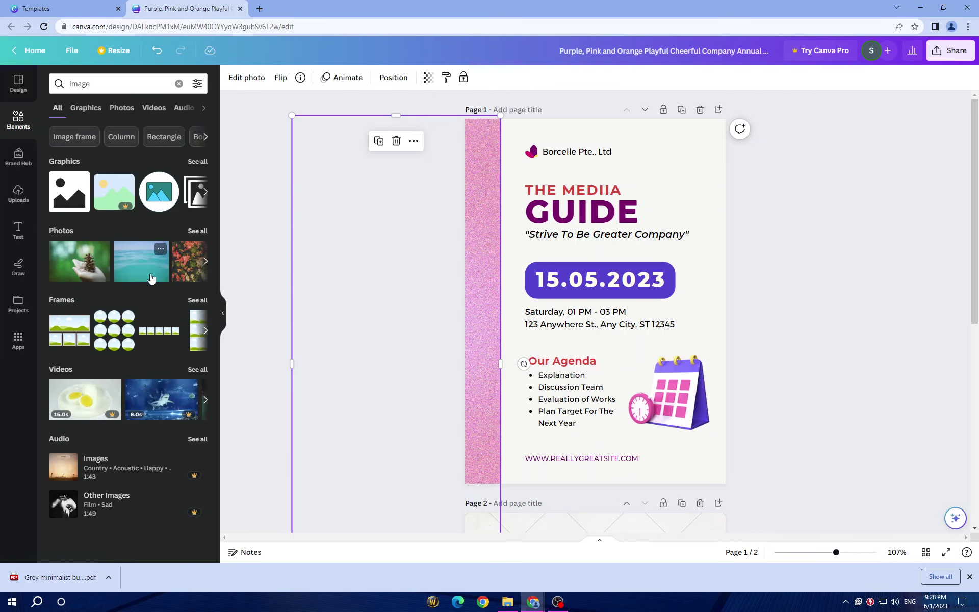
click(203, 262)
click(204, 263)
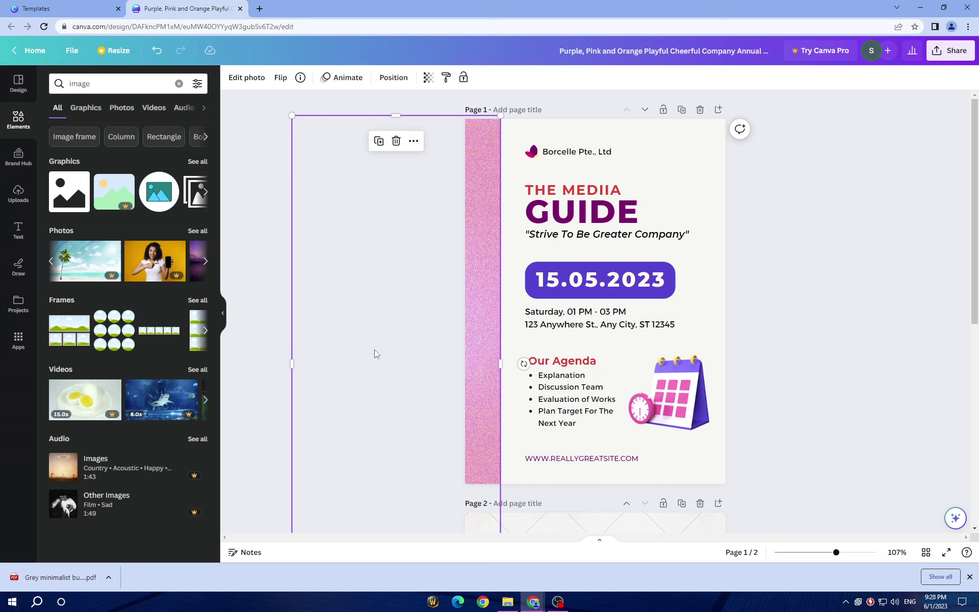
click(370, 377)
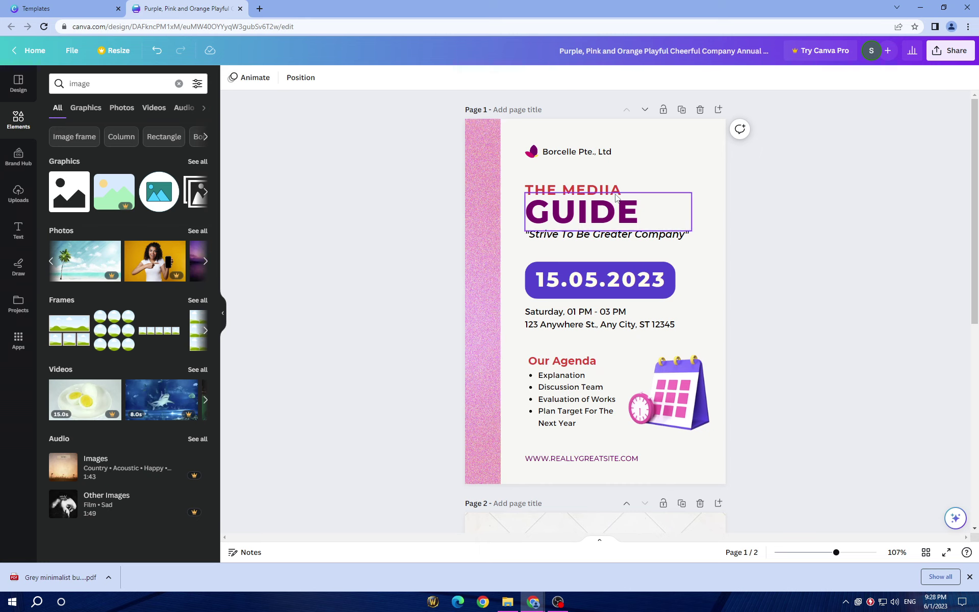
Step: Try grey, pink and gradient swatches, then set the page background to pale near-white
click(688, 164)
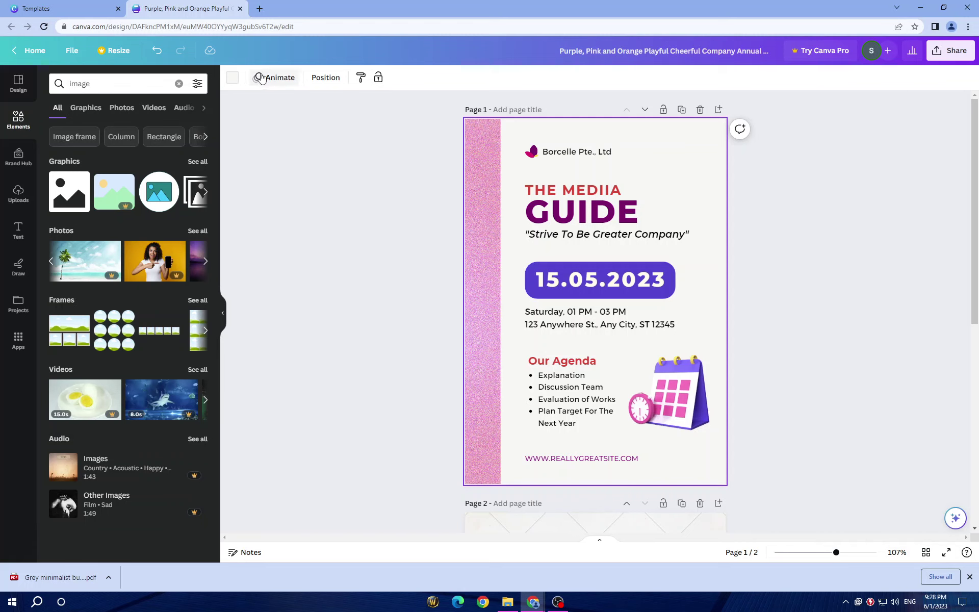
click(232, 80)
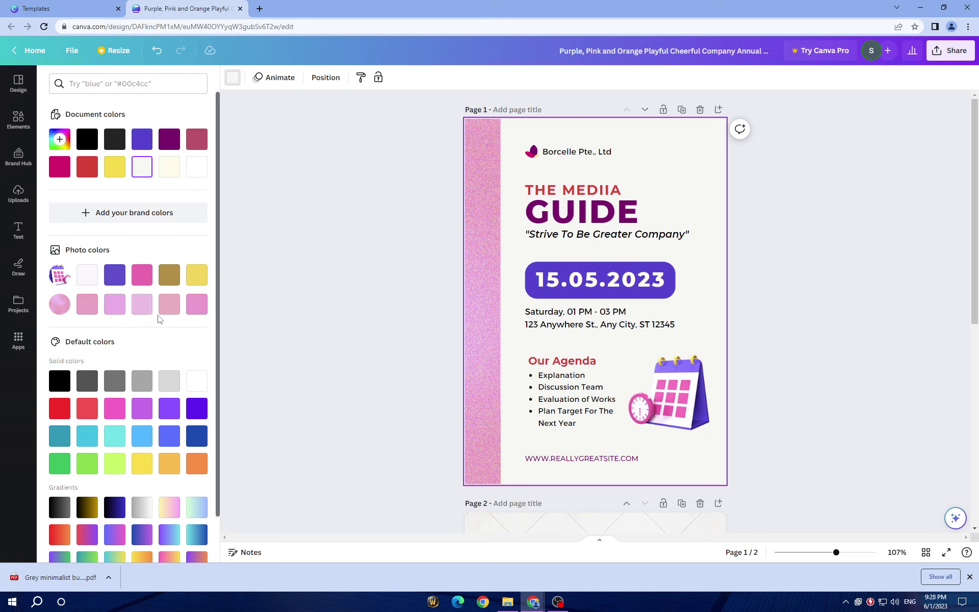
click(169, 381)
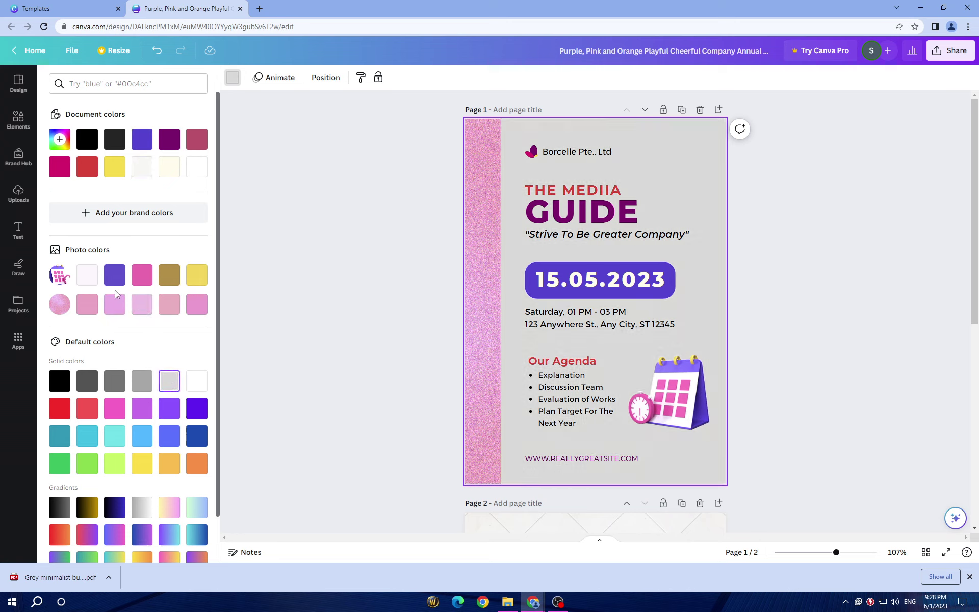
click(142, 305)
scroll(138, 413, down, 1)
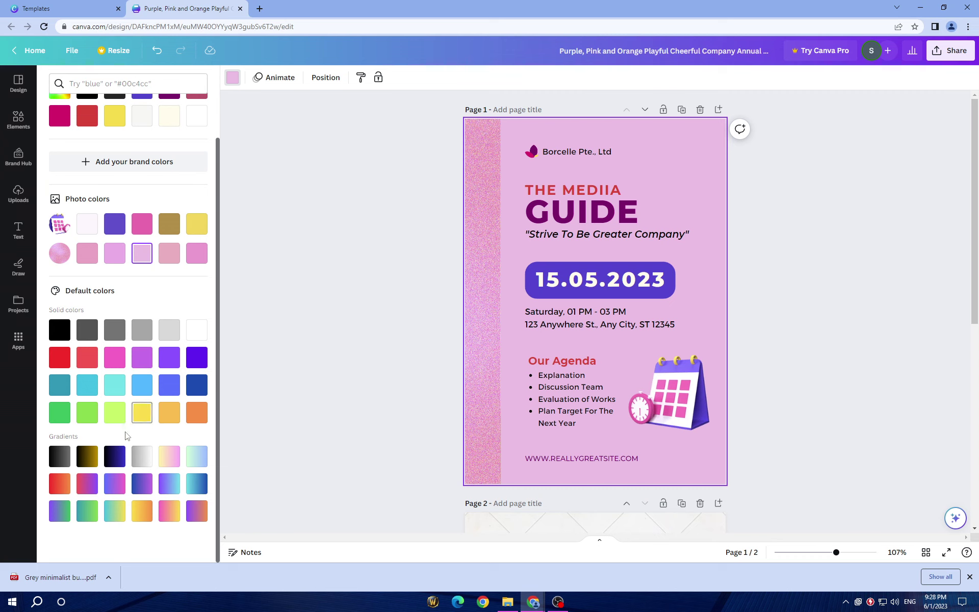
click(138, 460)
scroll(164, 260, up, 1)
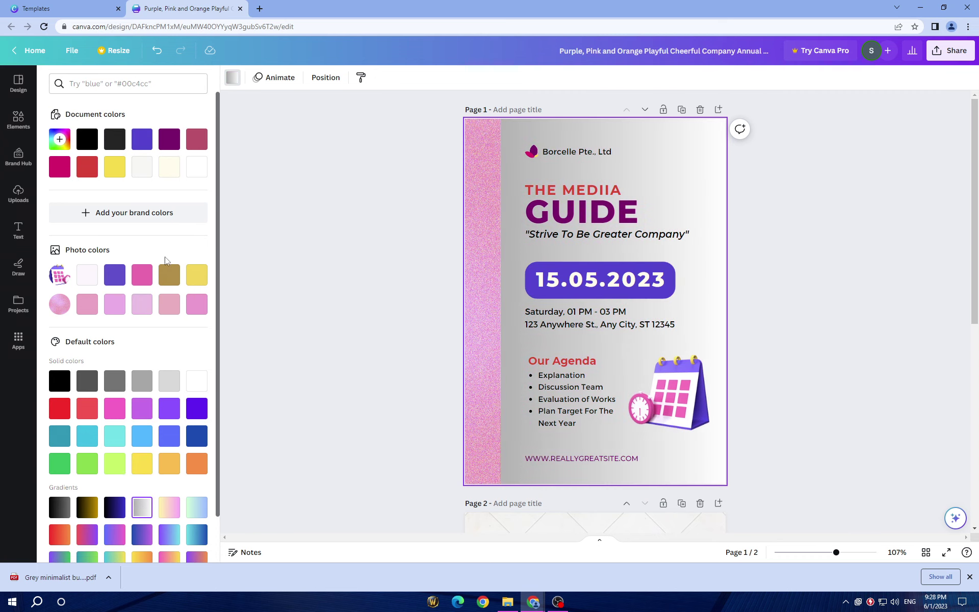
click(88, 275)
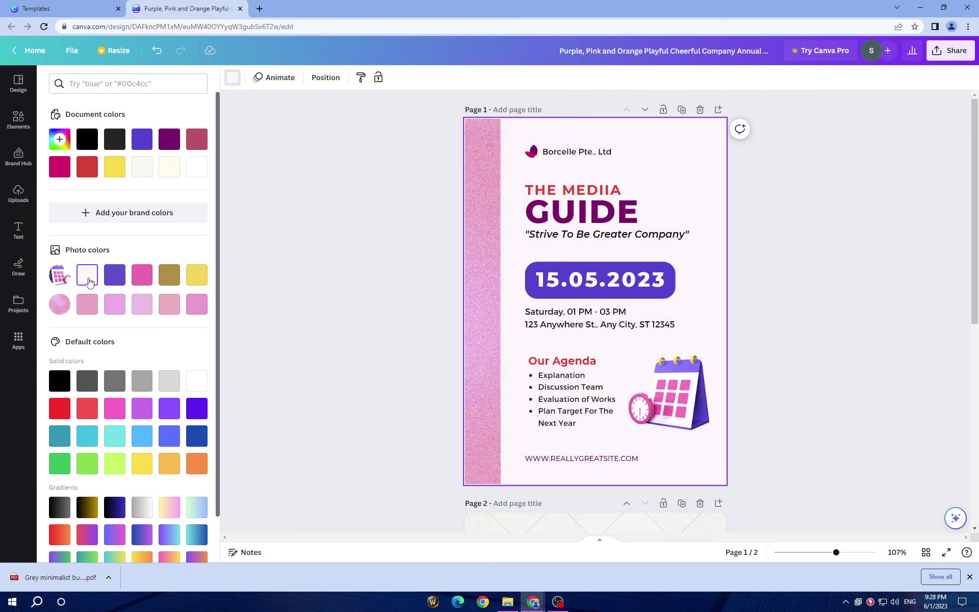
Step: Recolour the whole 'THE MEDIIA' title from red to black
click(255, 249)
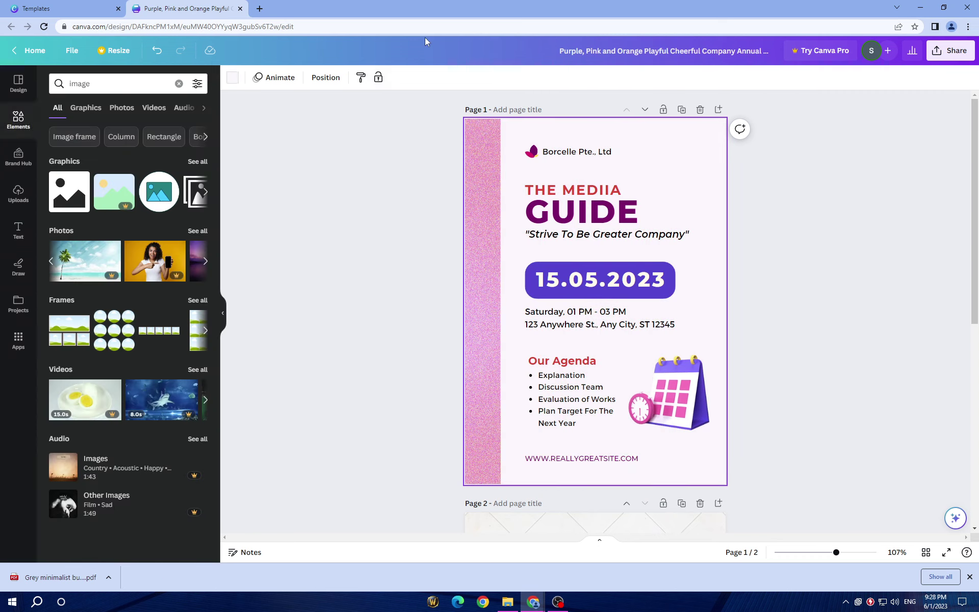
double_click(588, 190)
drag(616, 188, 547, 186)
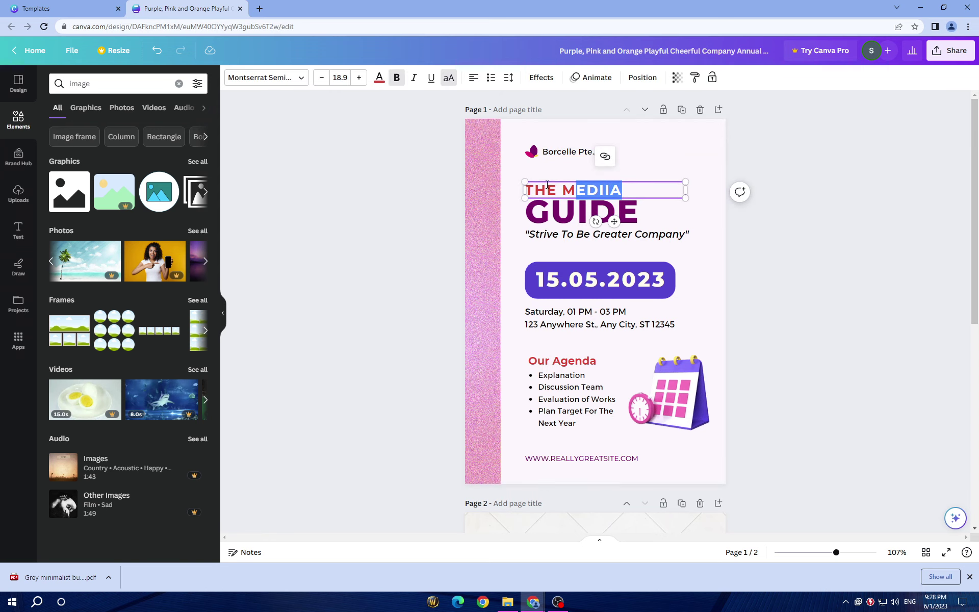
drag(626, 188, 536, 189)
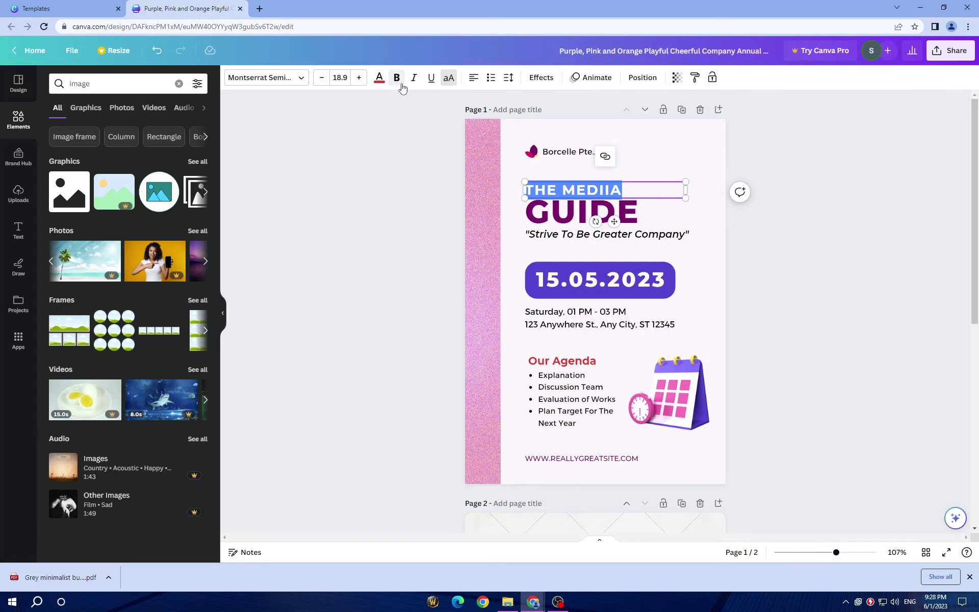
click(379, 77)
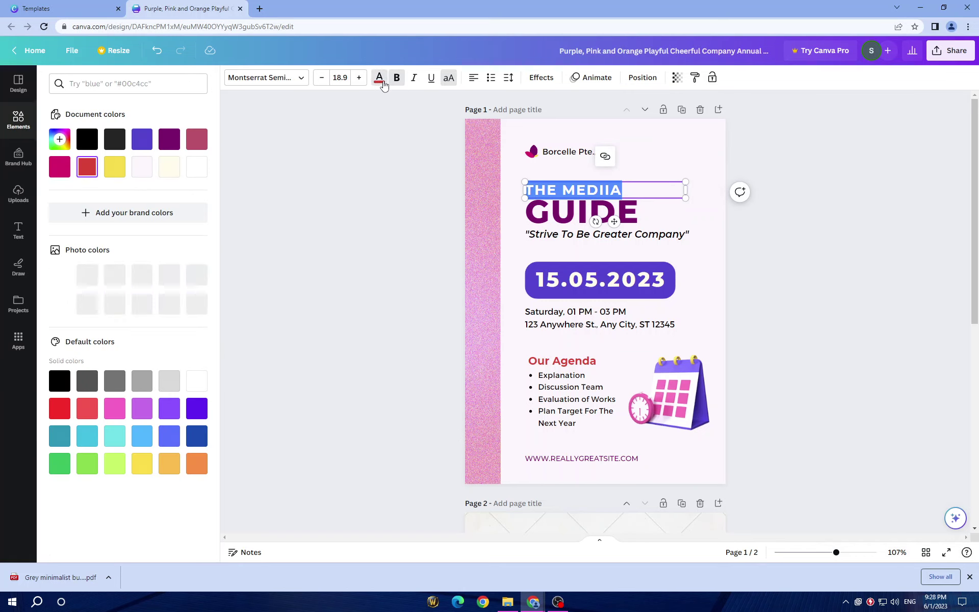
click(88, 139)
click(340, 179)
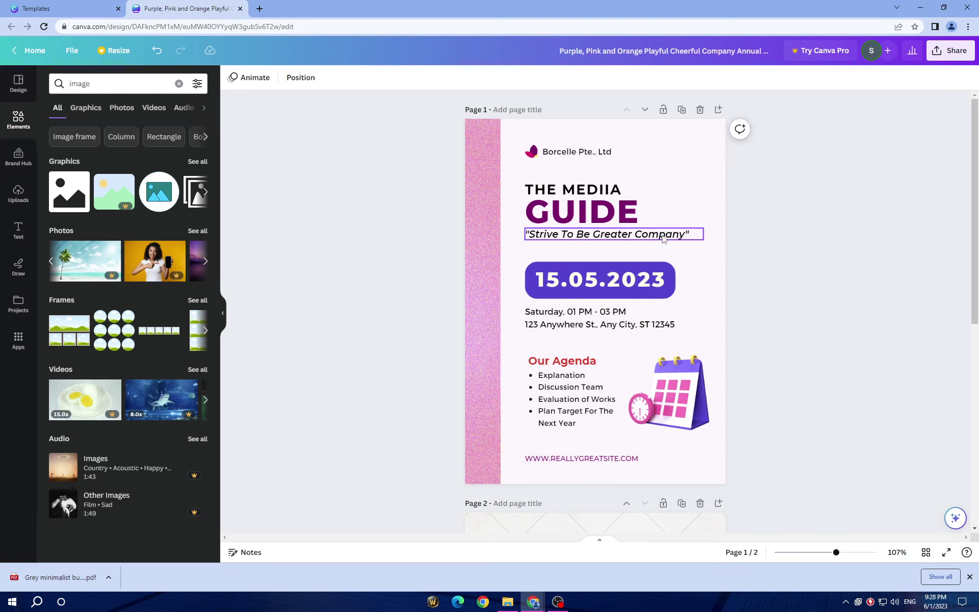
Step: Delete the old Borcelle company logo from the flyer
click(531, 150)
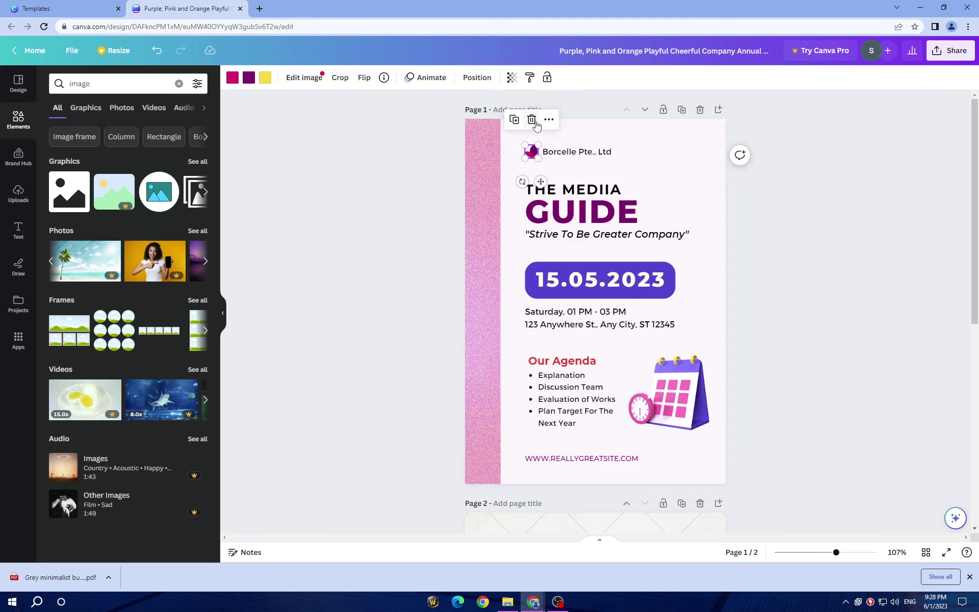
click(531, 120)
click(19, 118)
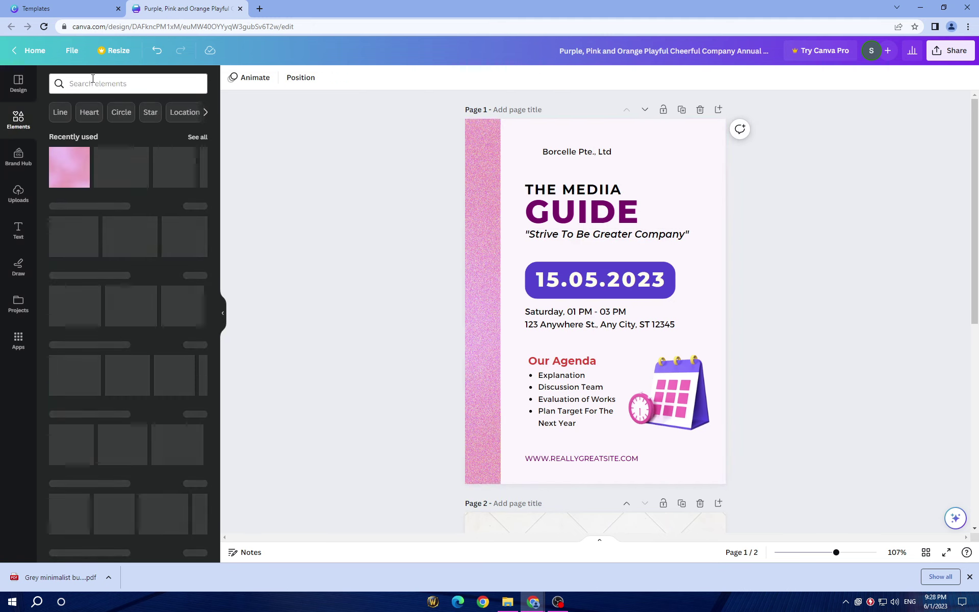
Step: Search Elements graphics for 'm logo' and add the black M logo
click(93, 81)
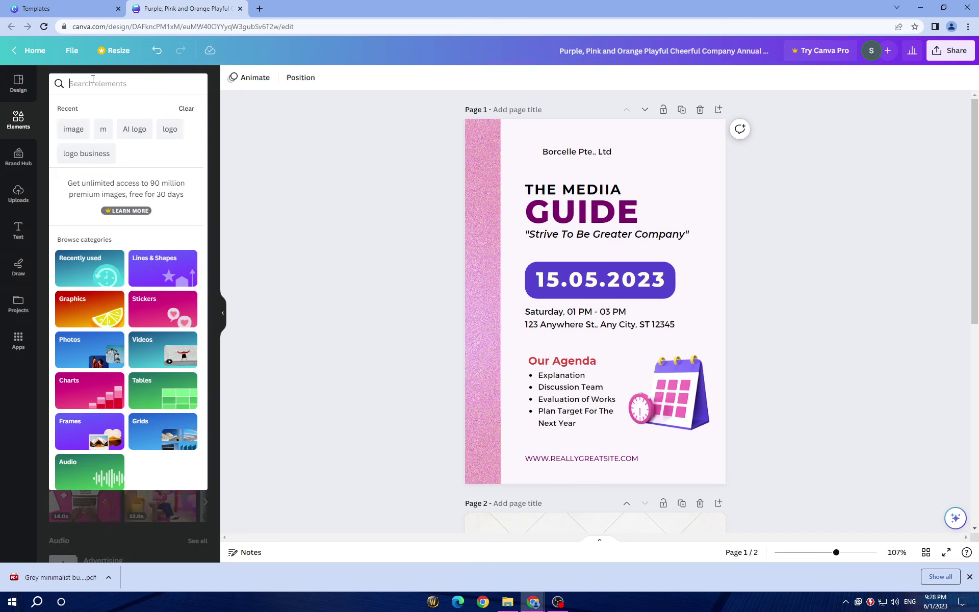
text(log)
key(BackSpace)
key(BackSpace)
key(BackSpace)
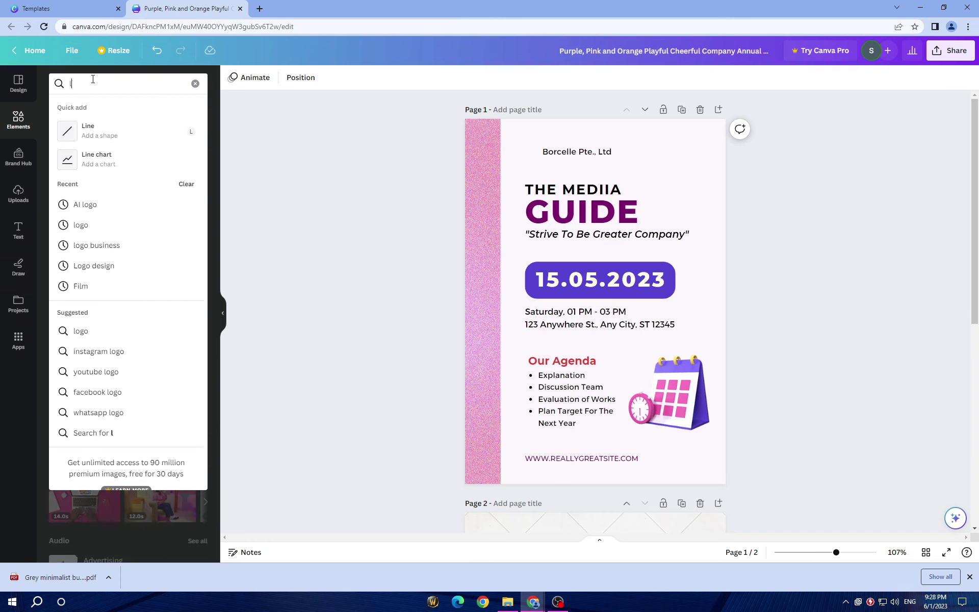
key(BackSpace)
text(m logo)
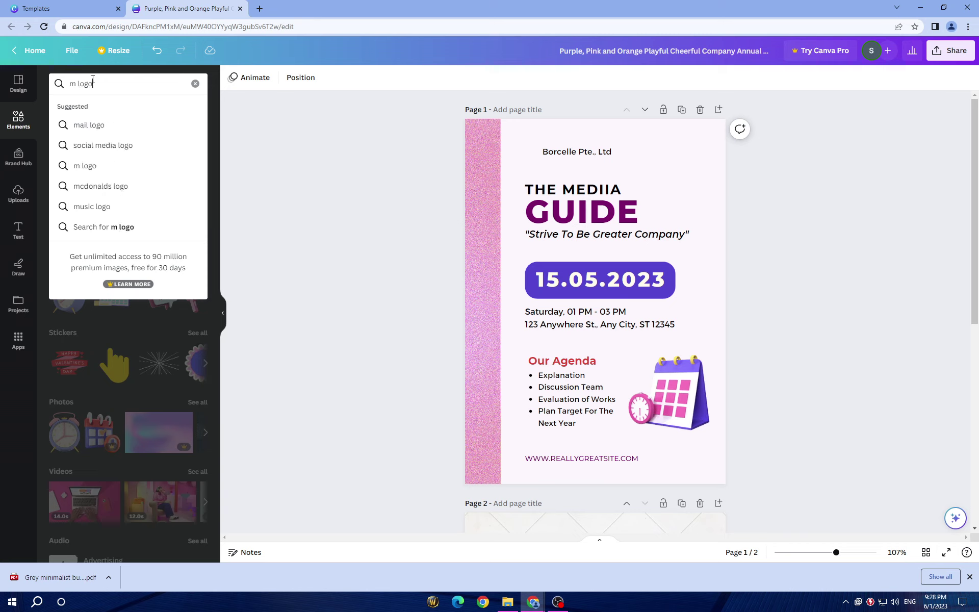
key(Return)
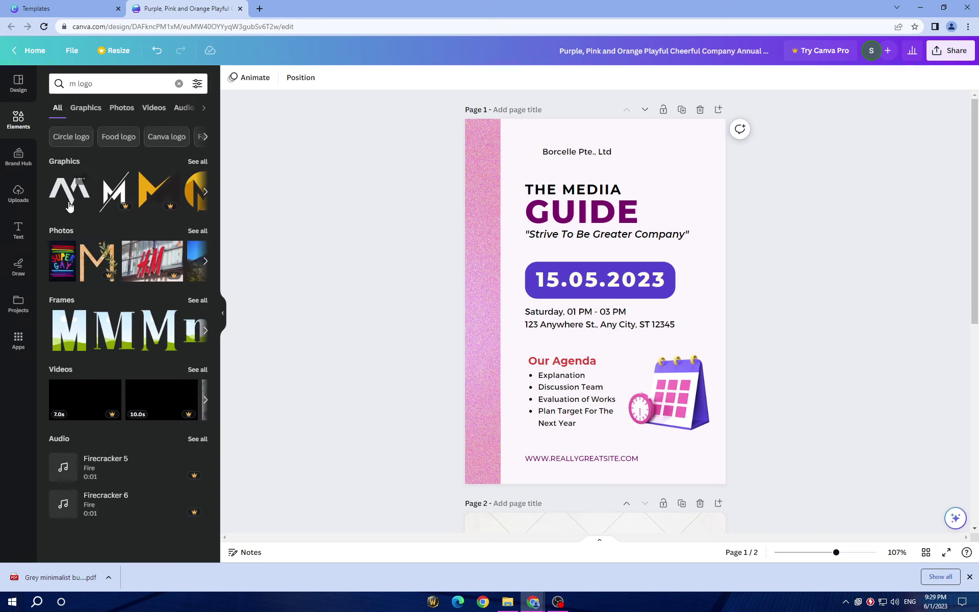
click(201, 191)
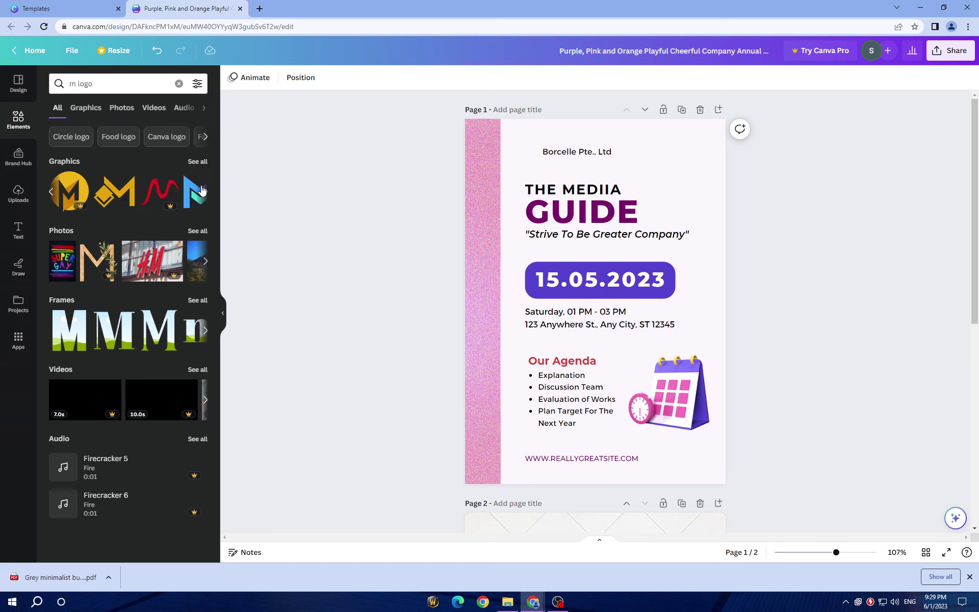
click(196, 158)
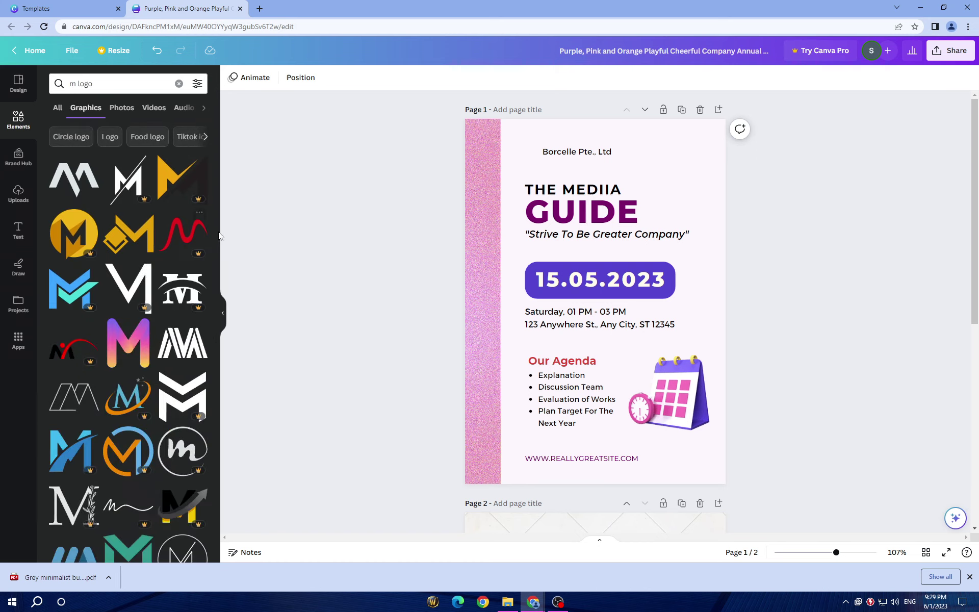
mouse_move(182, 343)
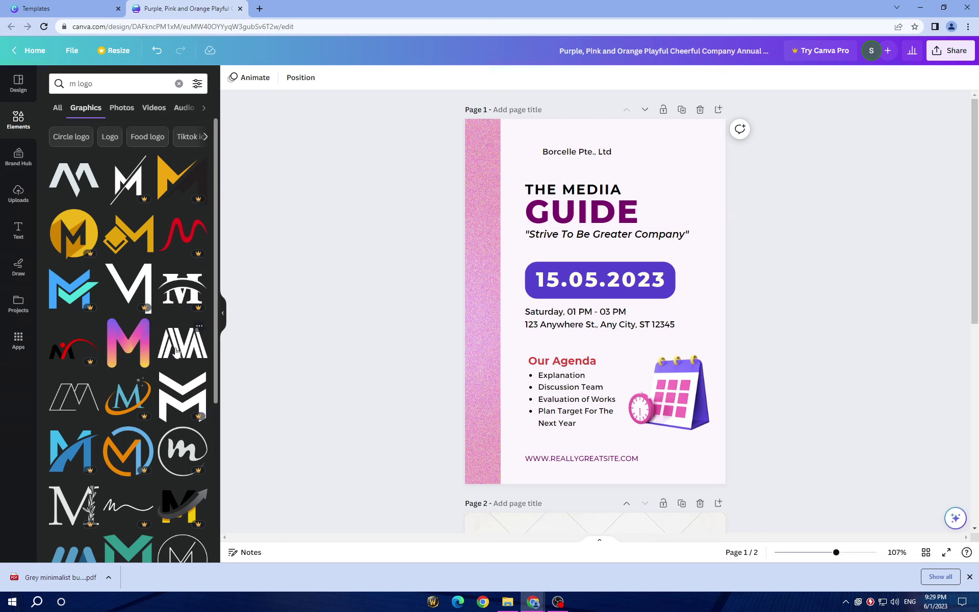
scroll(174, 354, down, 1)
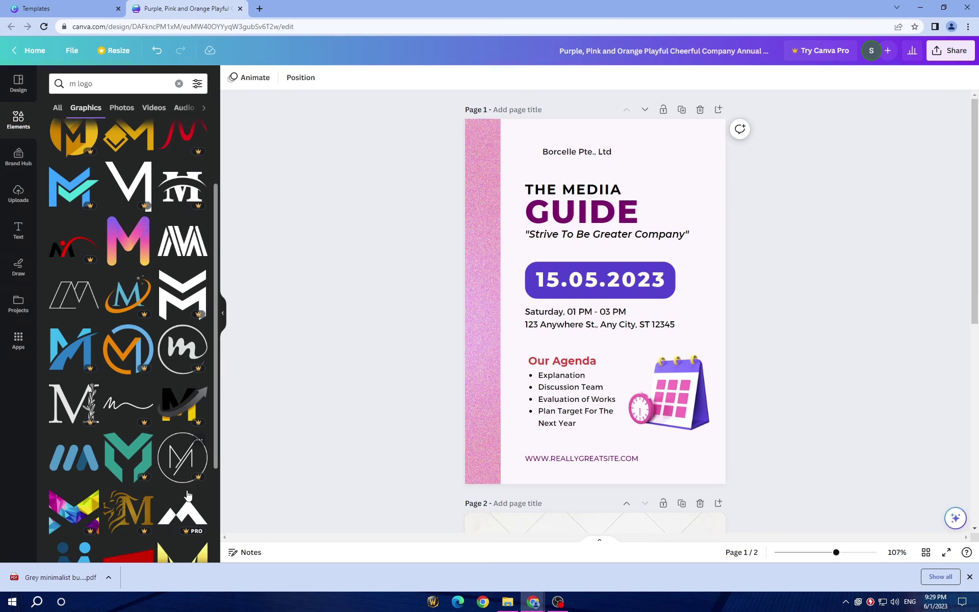
scroll(170, 459, down, 2)
scroll(75, 425, down, 2)
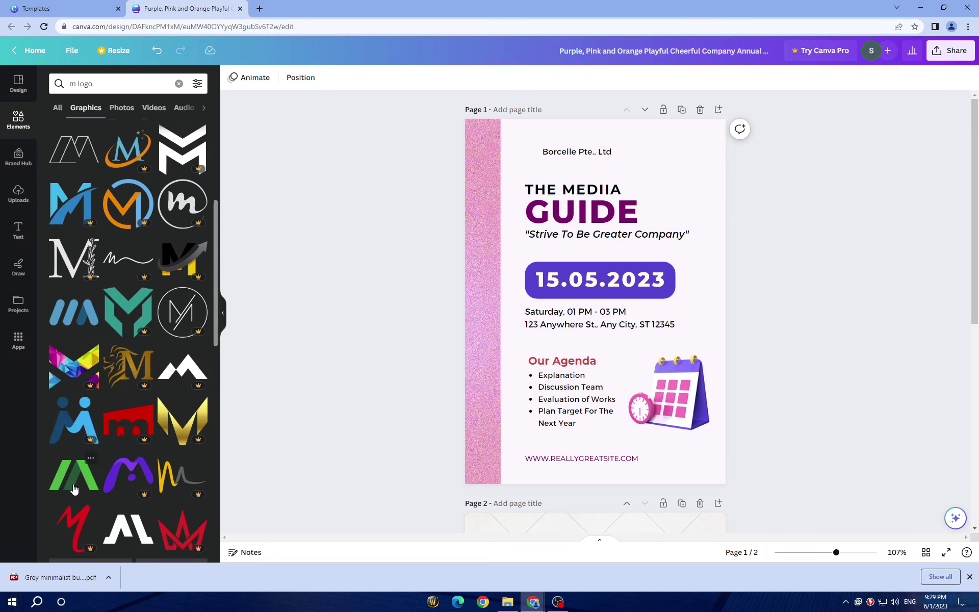
scroll(79, 444, down, 2)
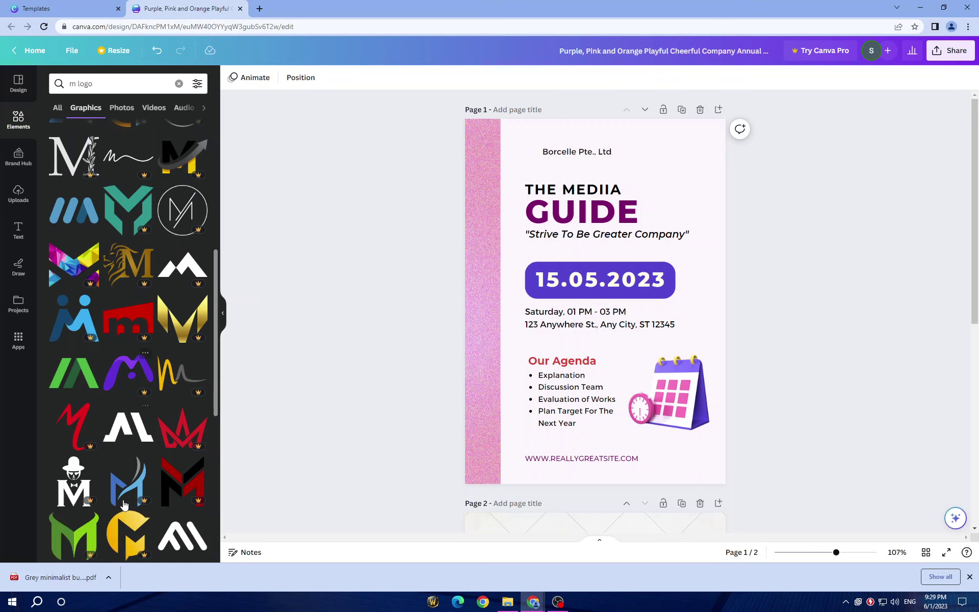
click(134, 437)
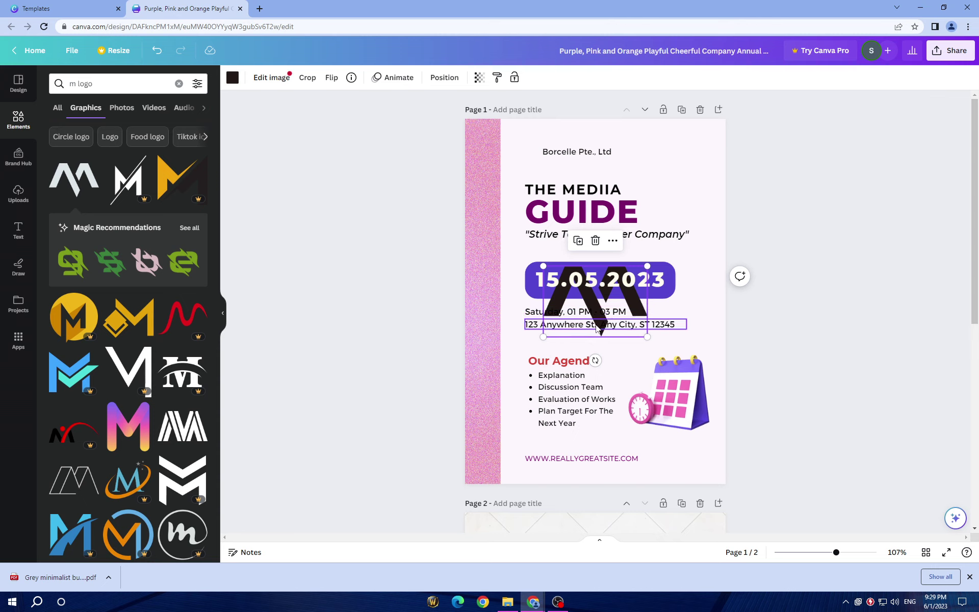
Step: Shrink the M logo, place it beside 'Borcelle Pte., Ltd', and colour it red
drag(603, 339, 535, 190)
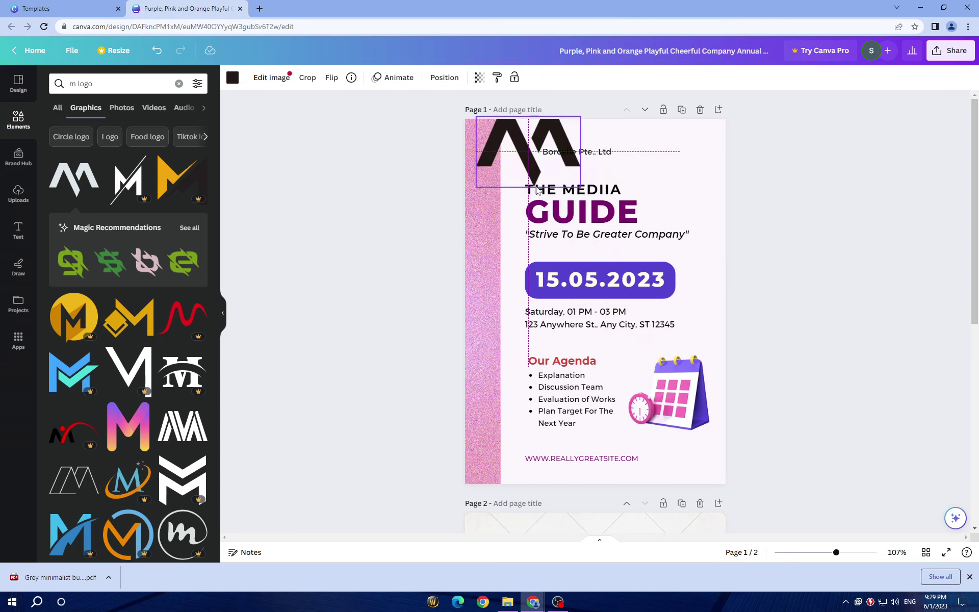
mouse_move(579, 183)
mouse_down()
mouse_move(525, 148)
mouse_move(532, 150)
mouse_up()
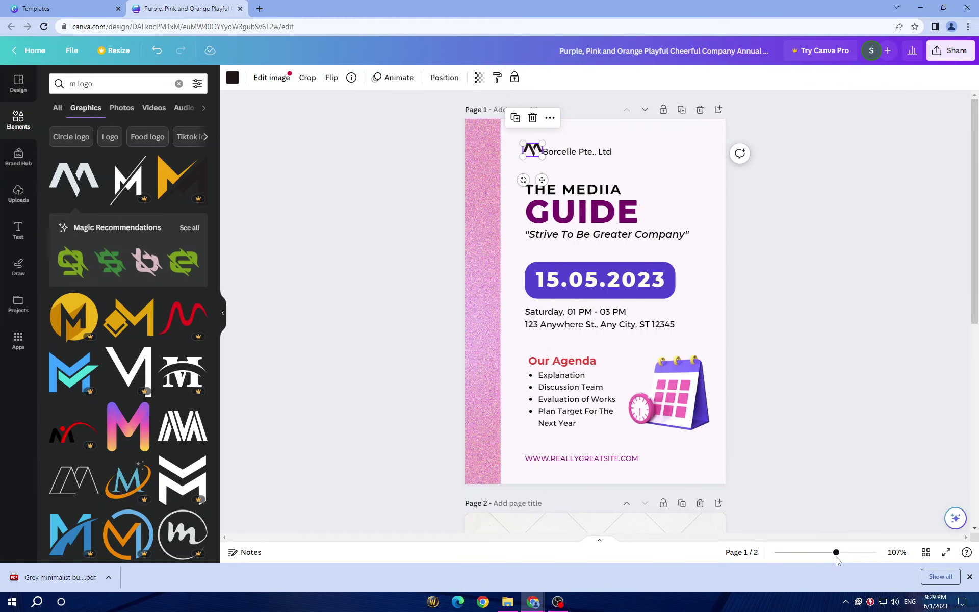
drag(836, 553, 866, 552)
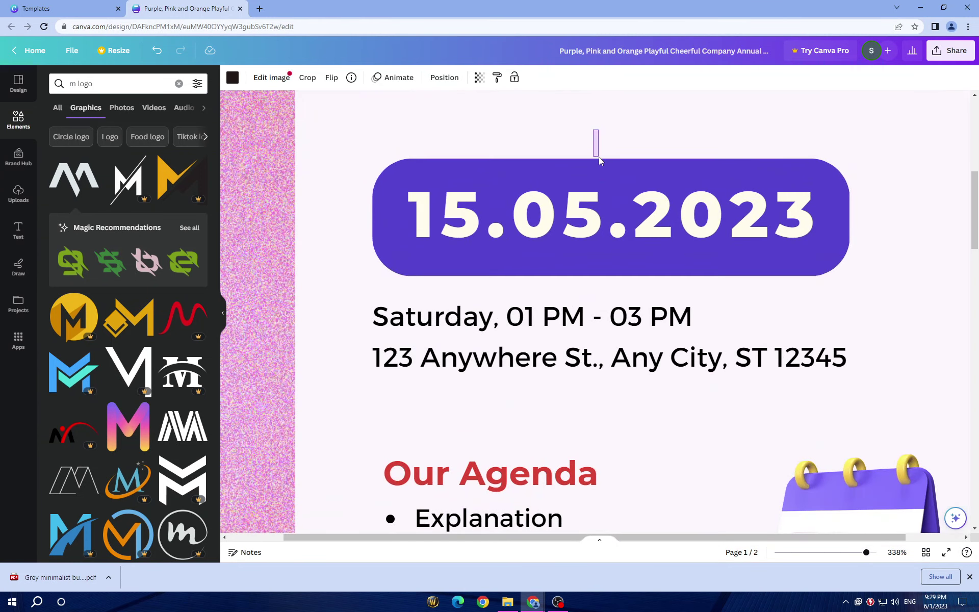
click(599, 157)
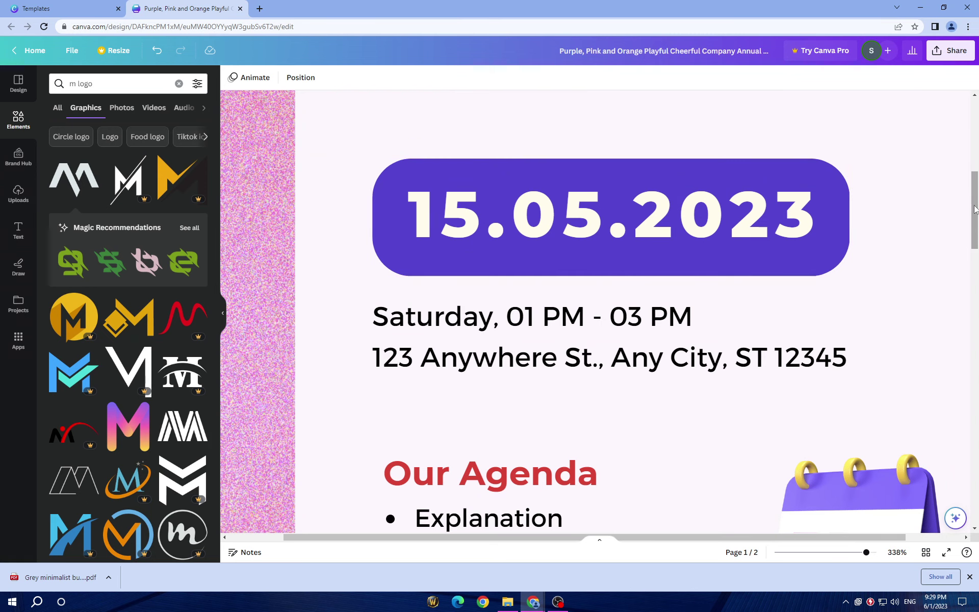
scroll(490, 132, up, 3)
scroll(490, 133, up, 2)
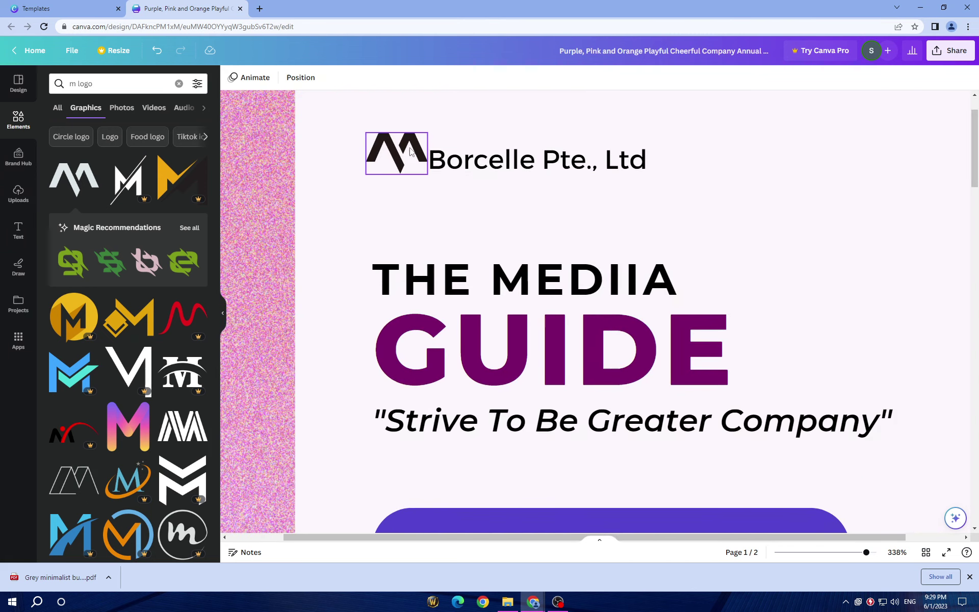
click(397, 168)
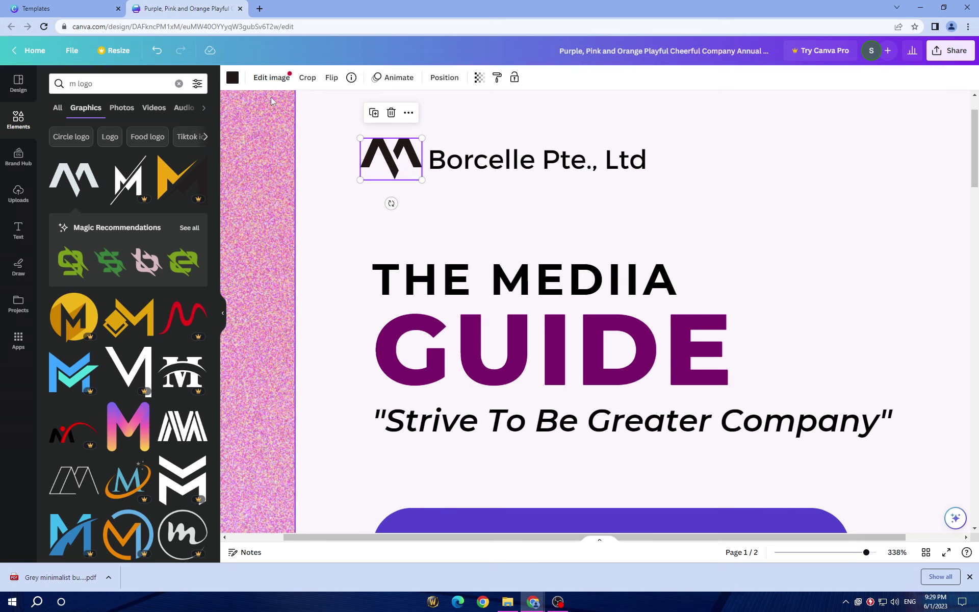
click(232, 78)
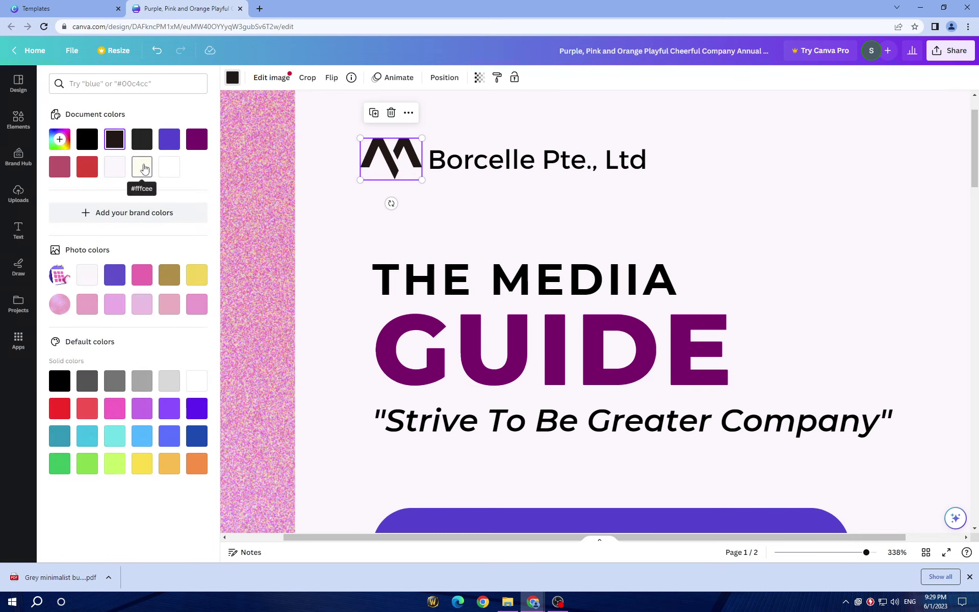
click(86, 167)
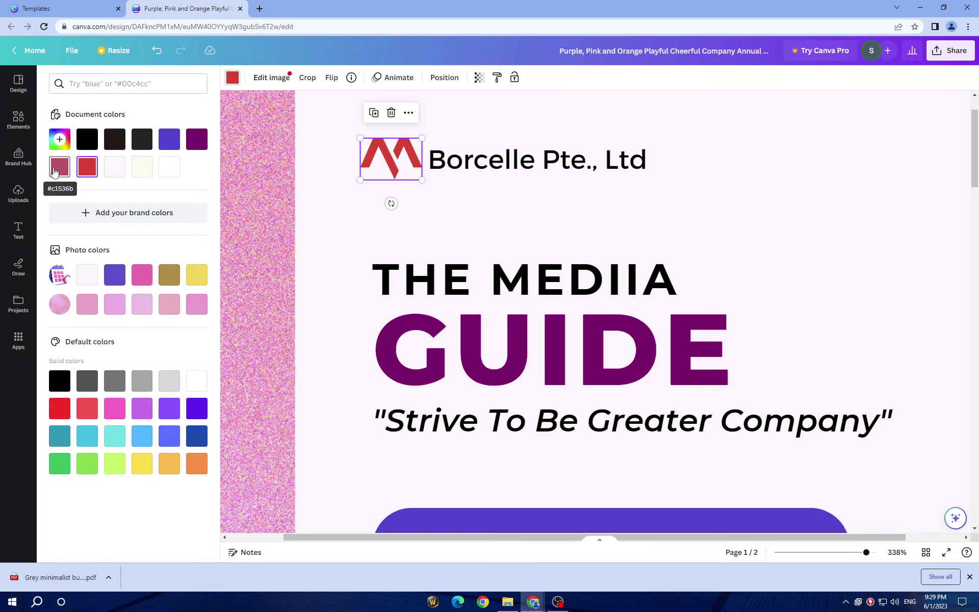
Step: Switch the M logo to the mauve document colour and zoom the flyer to fill the view
click(60, 166)
click(756, 190)
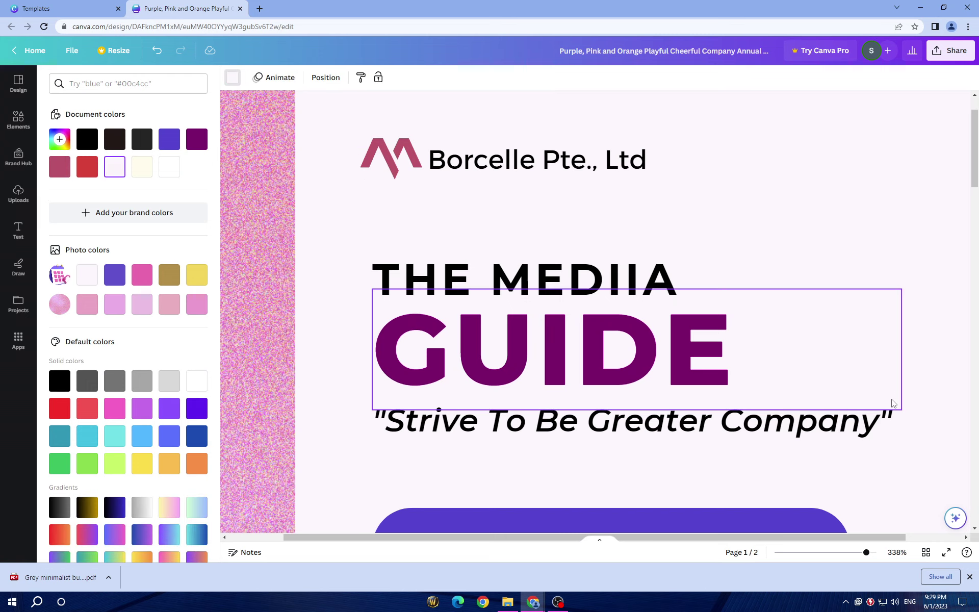
click(816, 553)
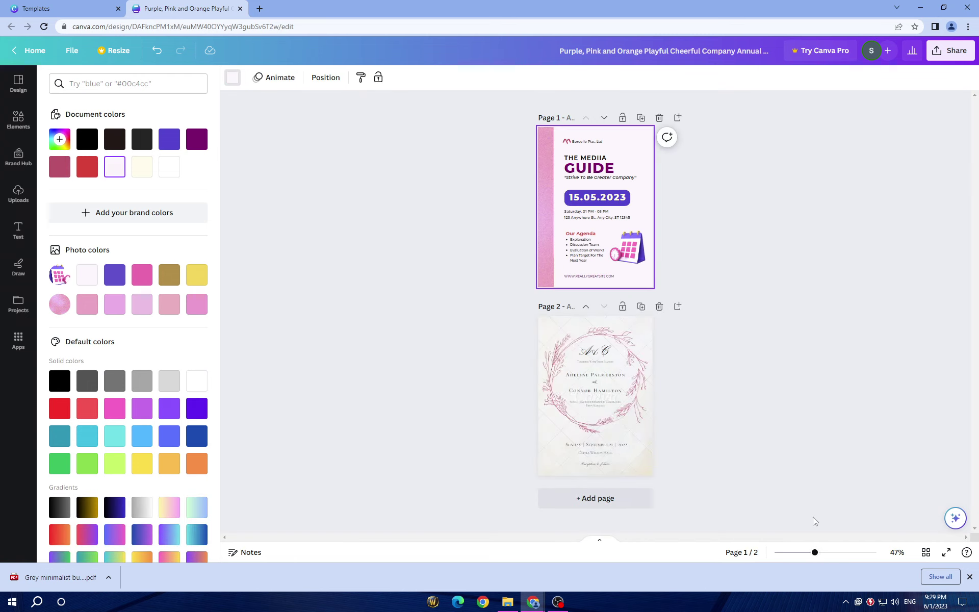
click(820, 552)
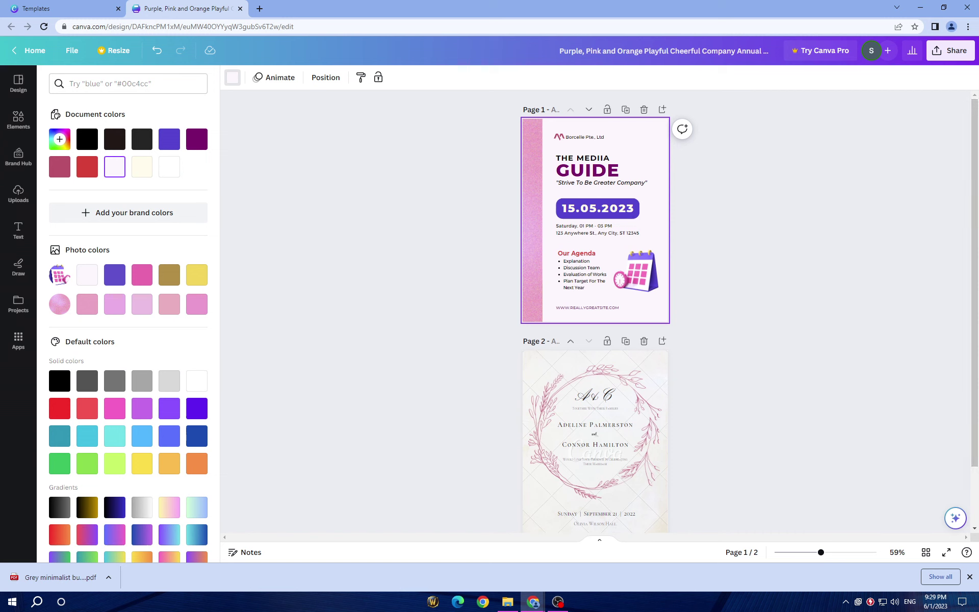
click(837, 552)
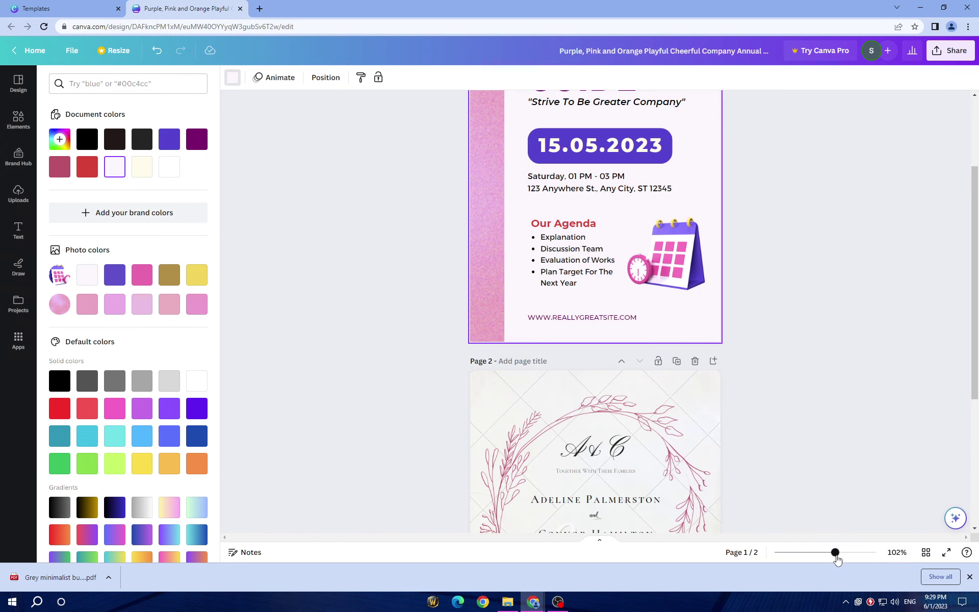
click(843, 553)
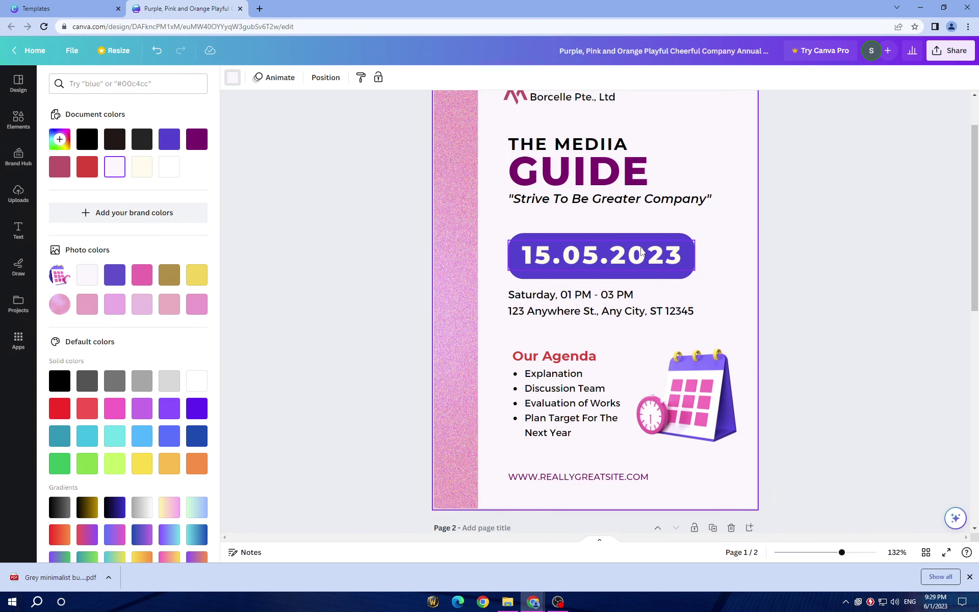
Step: Fill the date pill behind 15.05.2023 with the pink photo colour
click(640, 279)
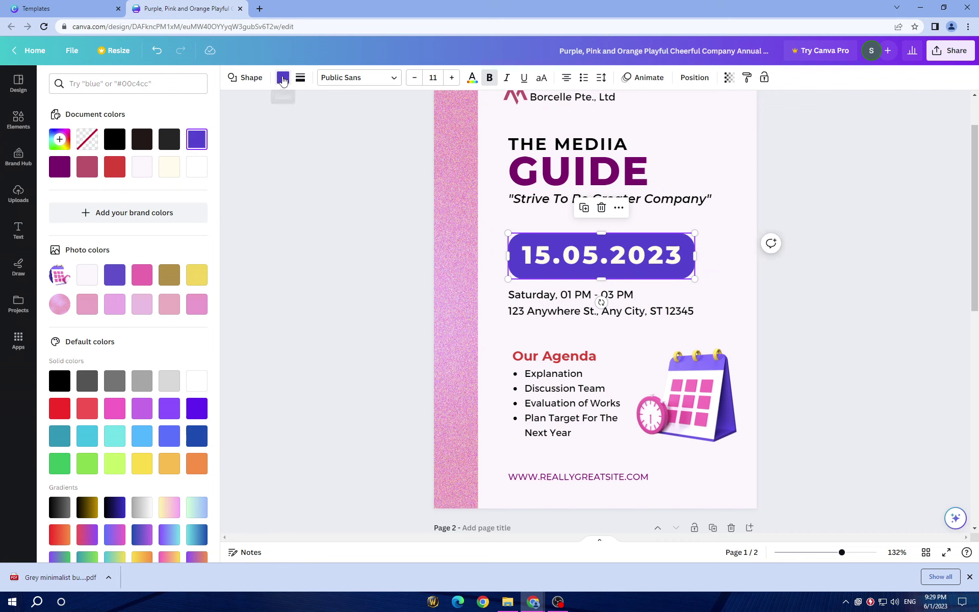
click(282, 77)
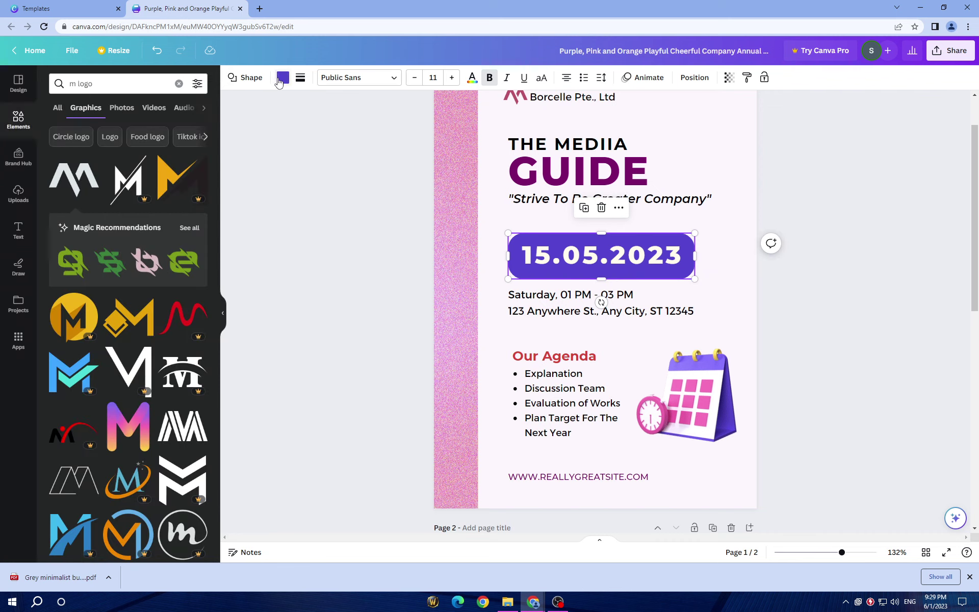
click(283, 77)
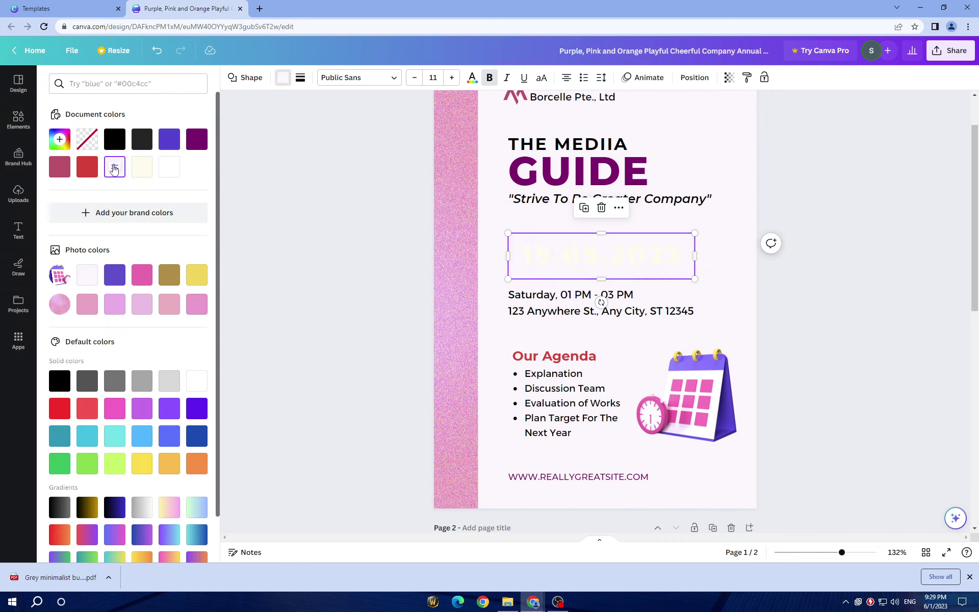
click(142, 275)
key(Escape)
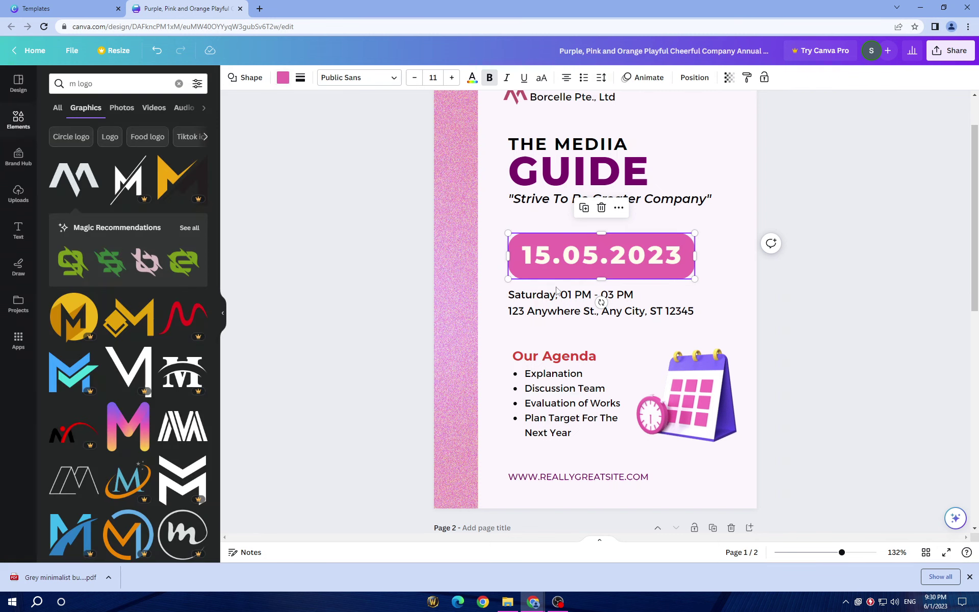
scroll(832, 298, up, 1)
click(836, 285)
scroll(741, 358, down, 1)
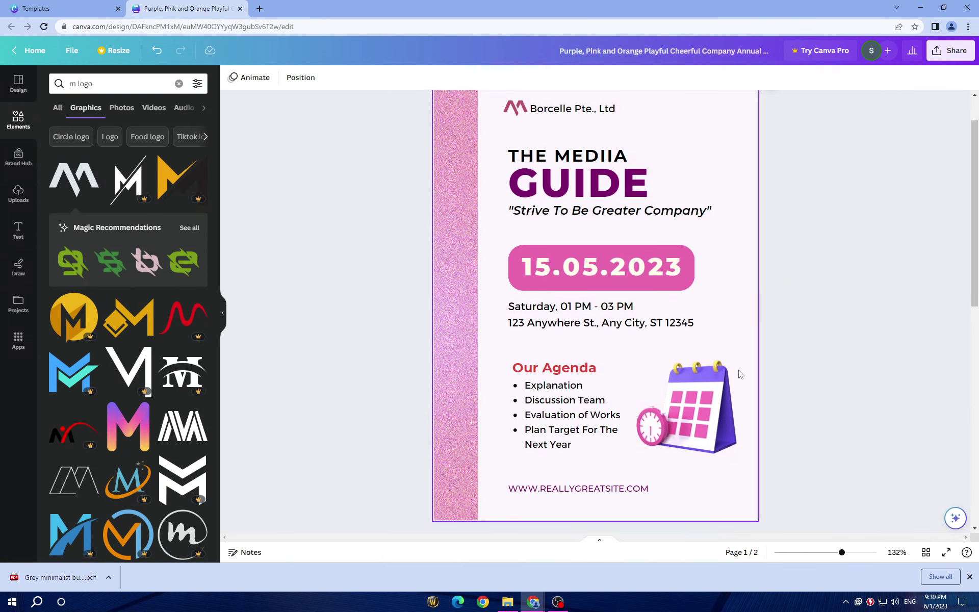
scroll(739, 374, up, 1)
scroll(820, 382, down, 1)
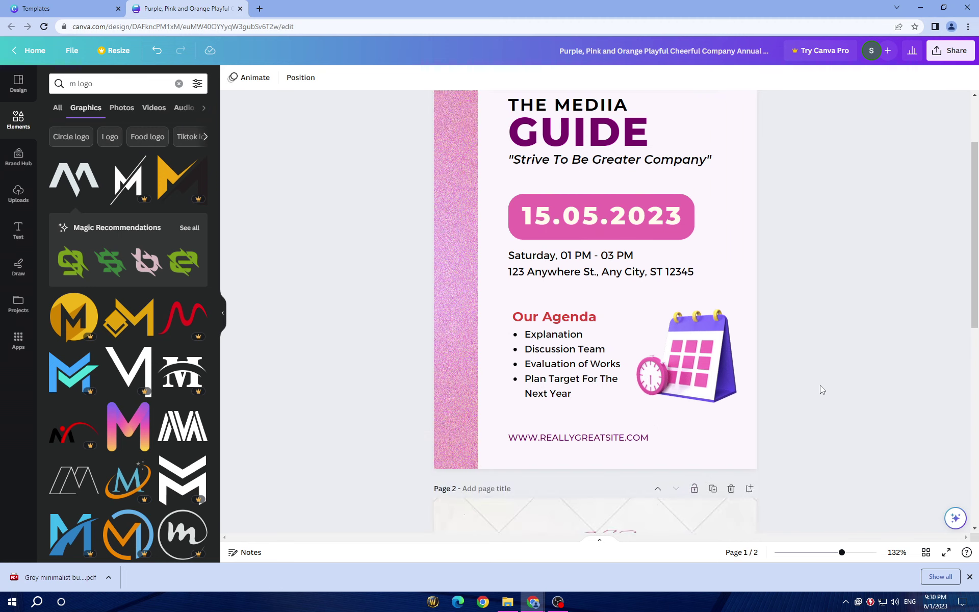
scroll(820, 385, up, 1)
Step: Delete the calendar graphic and clear the logo search in Elements
click(693, 459)
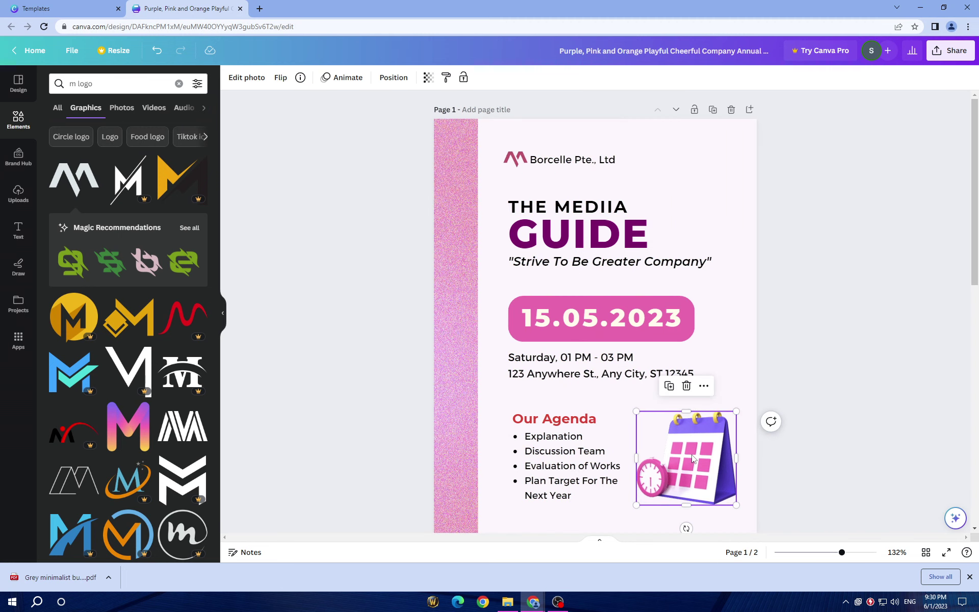
click(685, 385)
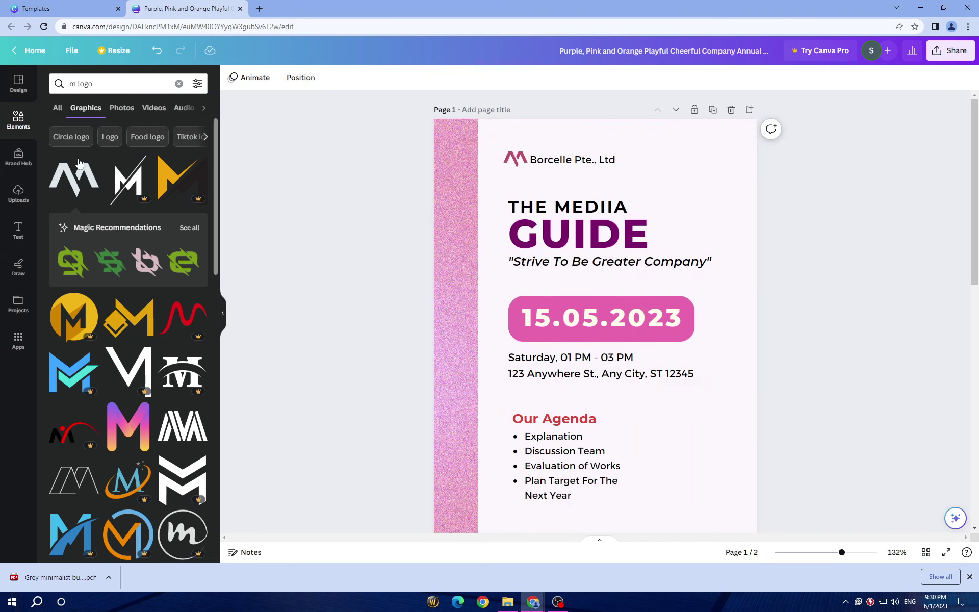
click(16, 119)
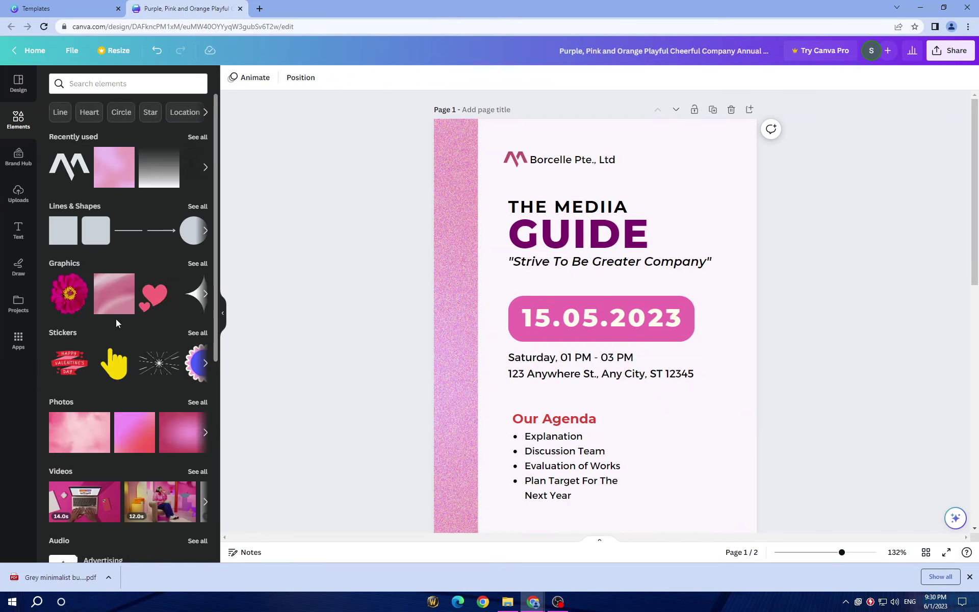
Step: Add the pink megaphone from Magic recommendations, shrunk and placed beside the agenda list
click(205, 296)
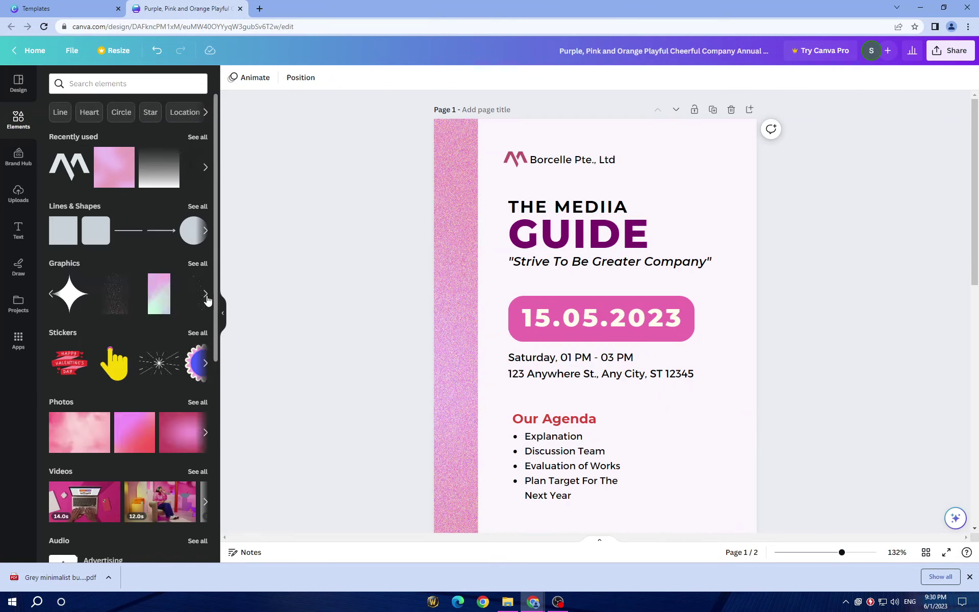
scroll(207, 299, down, 2)
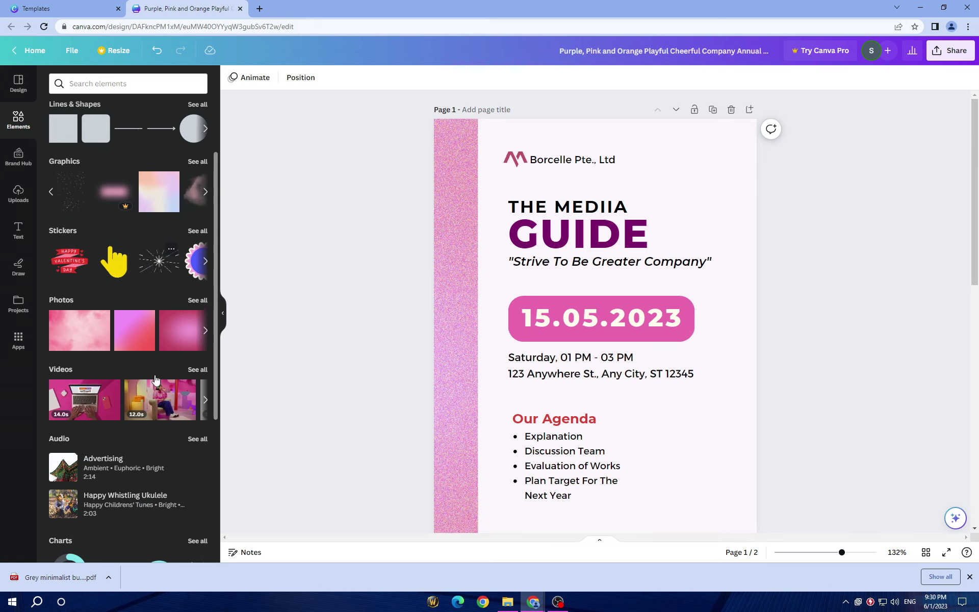
click(206, 261)
scroll(168, 353, down, 2)
scroll(169, 353, down, 1)
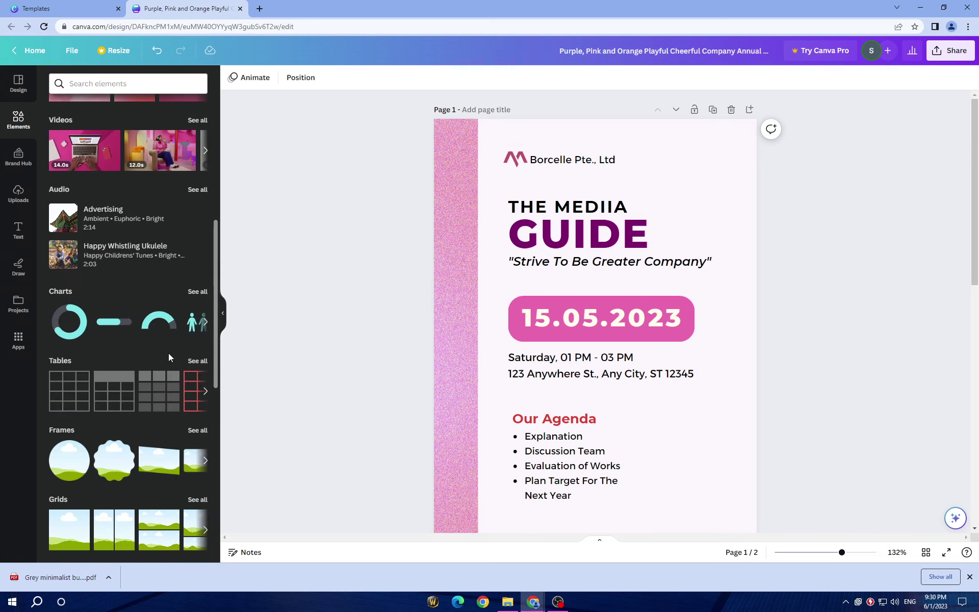
scroll(168, 345, up, 3)
scroll(171, 328, up, 1)
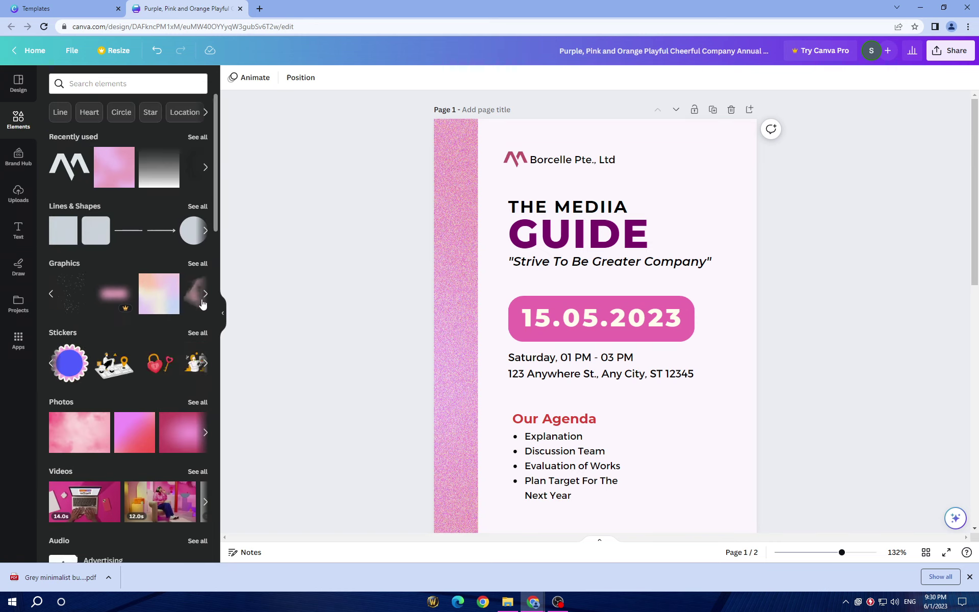
click(197, 263)
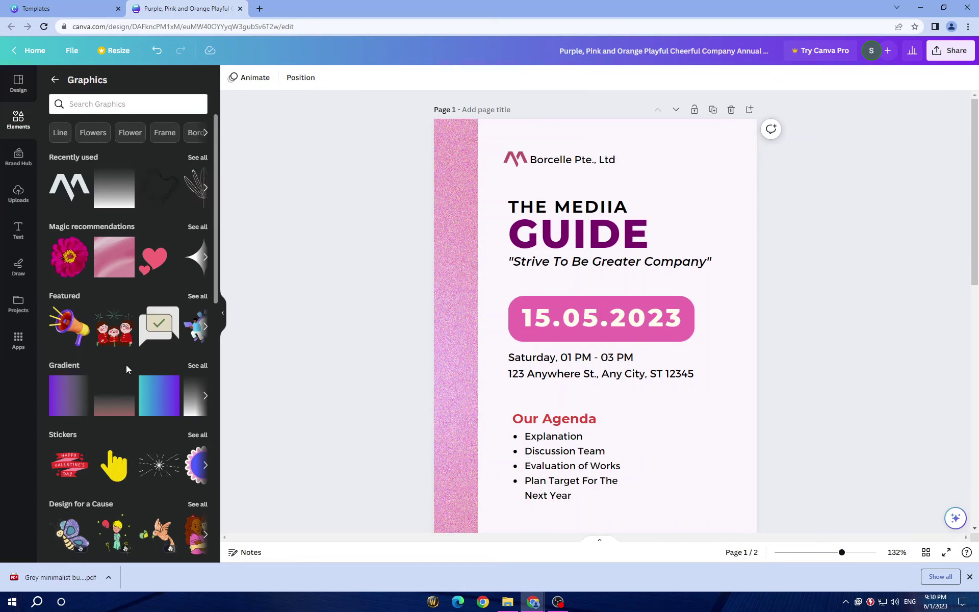
scroll(127, 365, down, 1)
scroll(127, 365, up, 1)
click(197, 222)
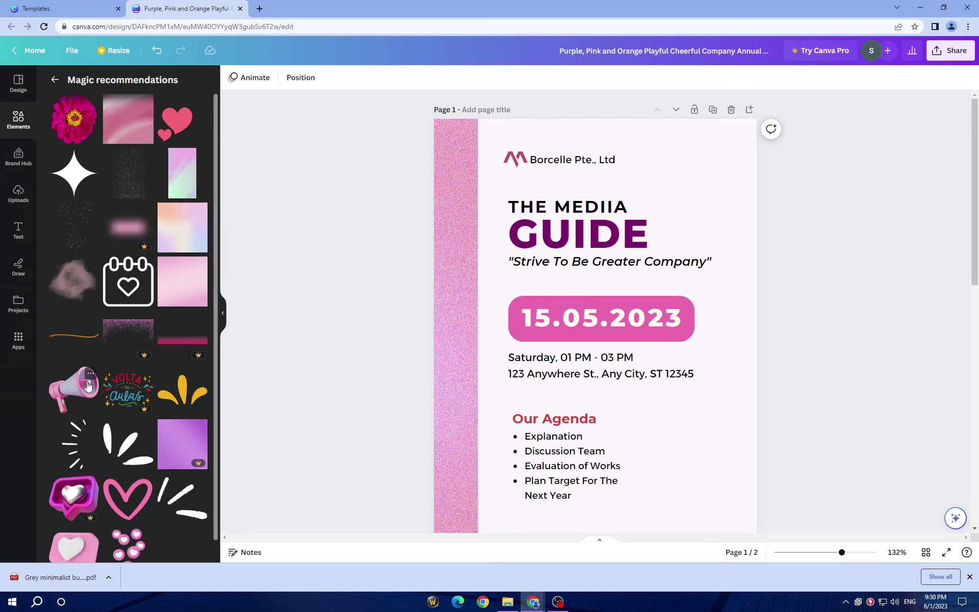
click(86, 384)
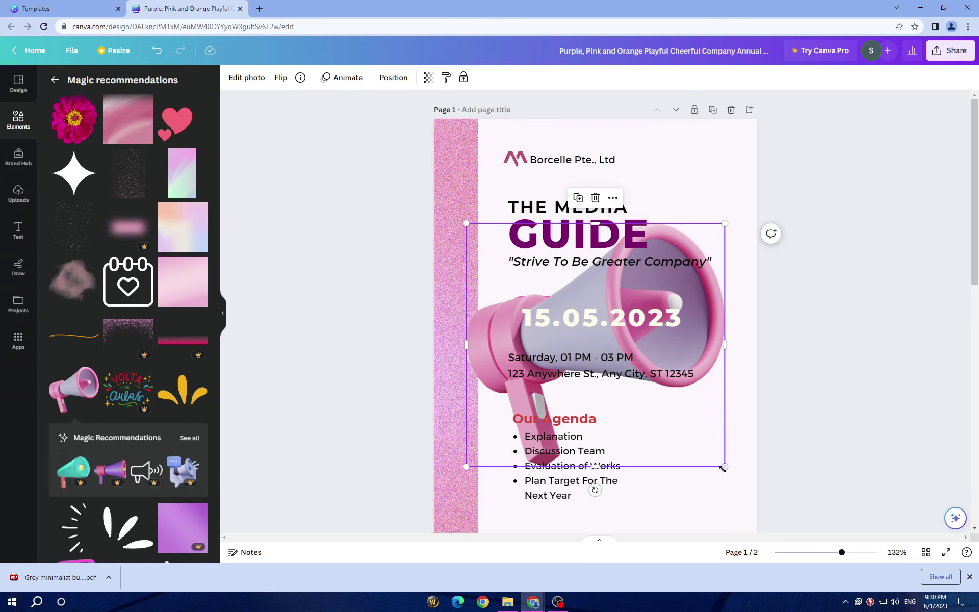
mouse_move(707, 456)
mouse_down()
mouse_move(491, 251)
mouse_move(750, 518)
mouse_move(701, 453)
mouse_up()
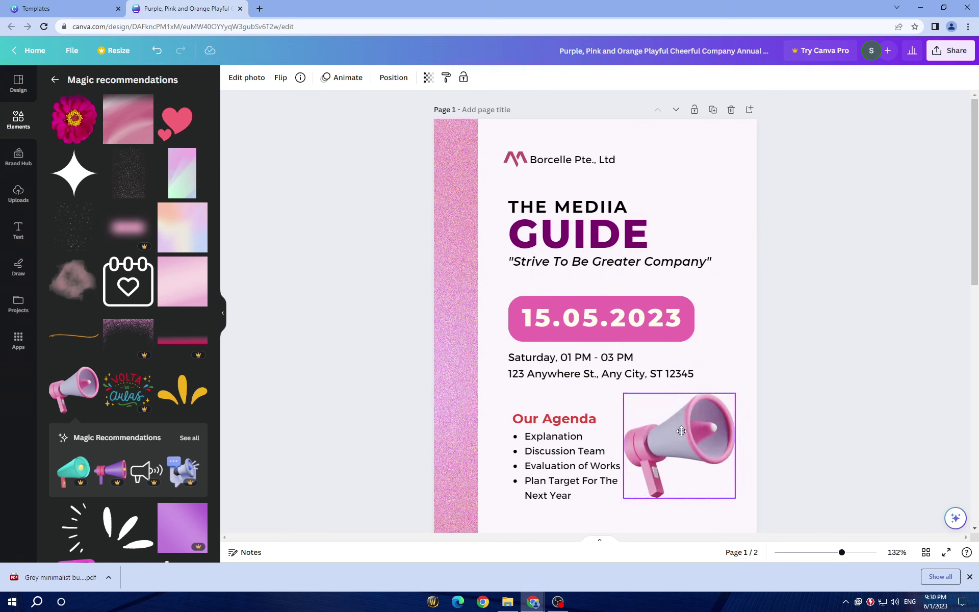
Step: Select the Our Agenda heading and agenda bullet list, bringing up the font list
click(874, 393)
click(554, 419)
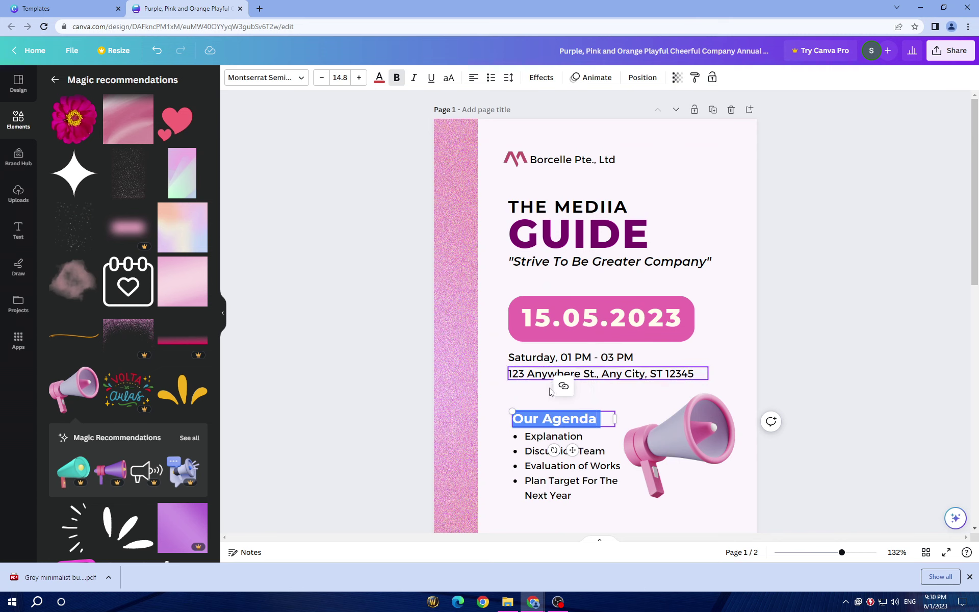
click(564, 459)
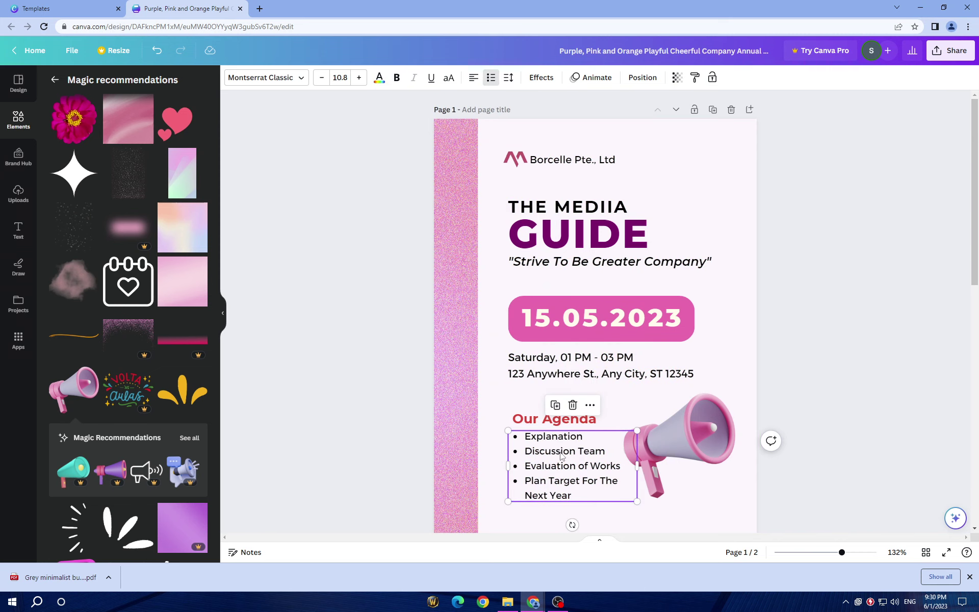
click(266, 77)
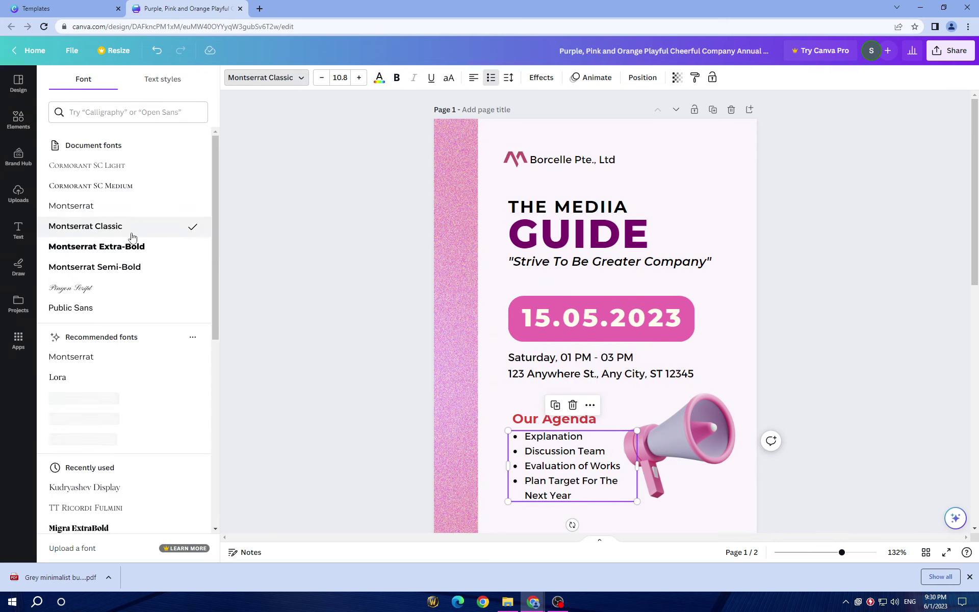
Step: Nudge the GUIDE title slightly left and set it in Cormorant SC Light
click(593, 230)
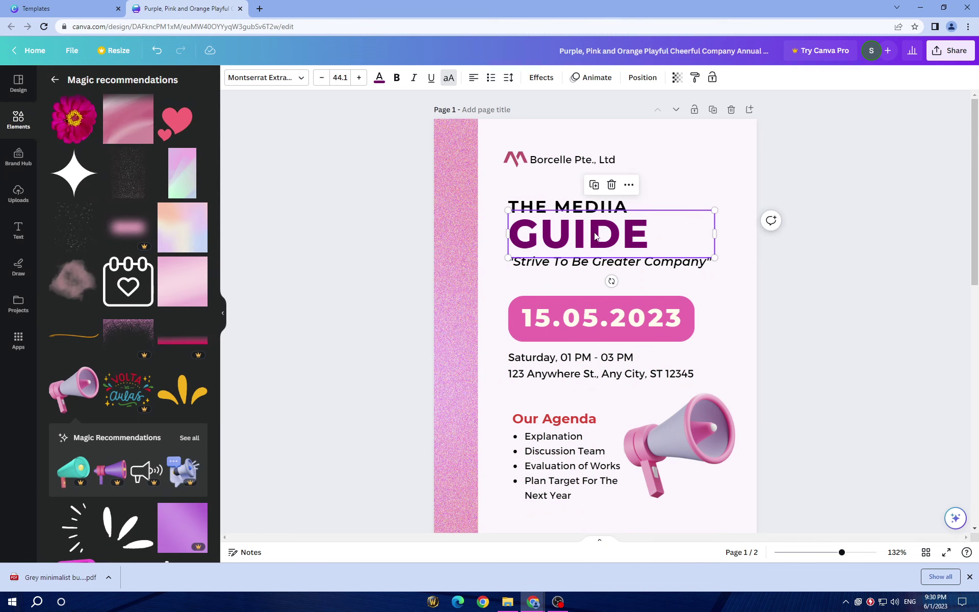
drag(641, 234, 627, 237)
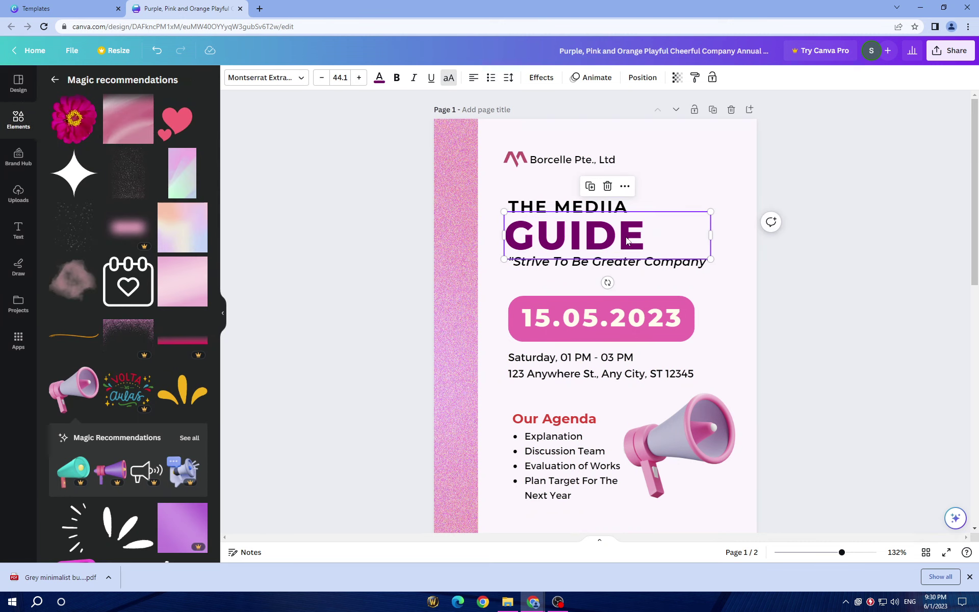
double_click(625, 236)
click(290, 79)
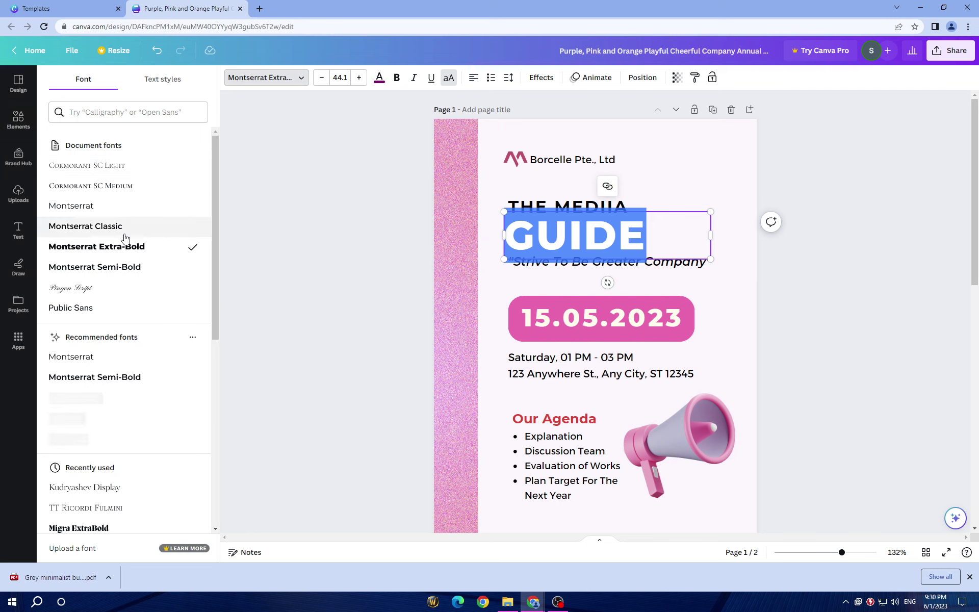
click(143, 166)
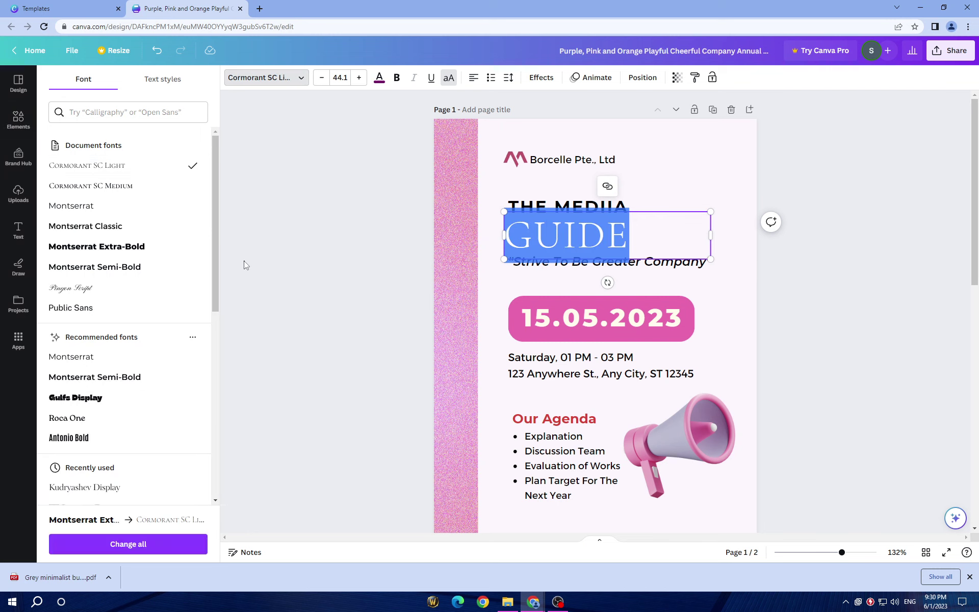
click(395, 246)
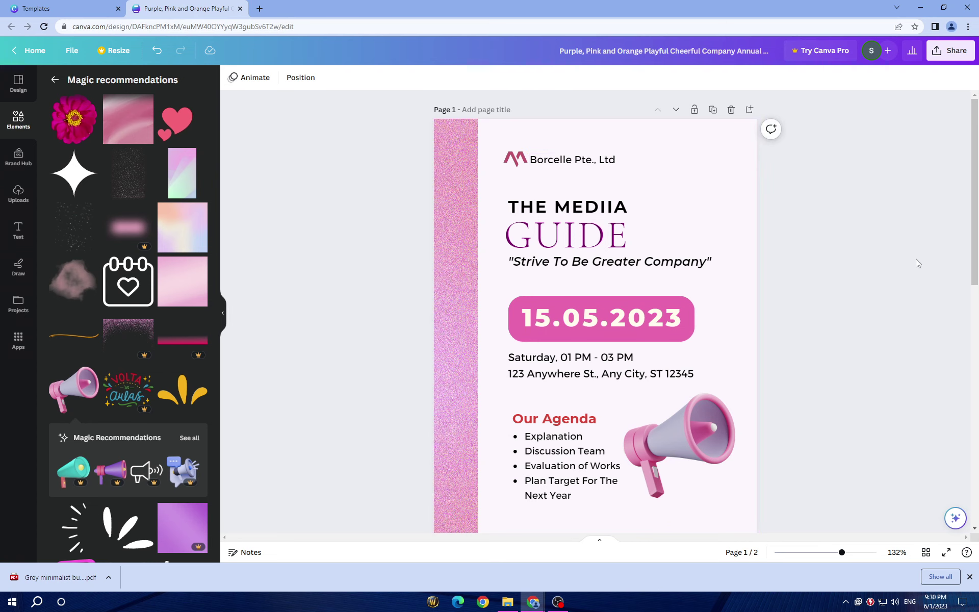
scroll(758, 446, down, 3)
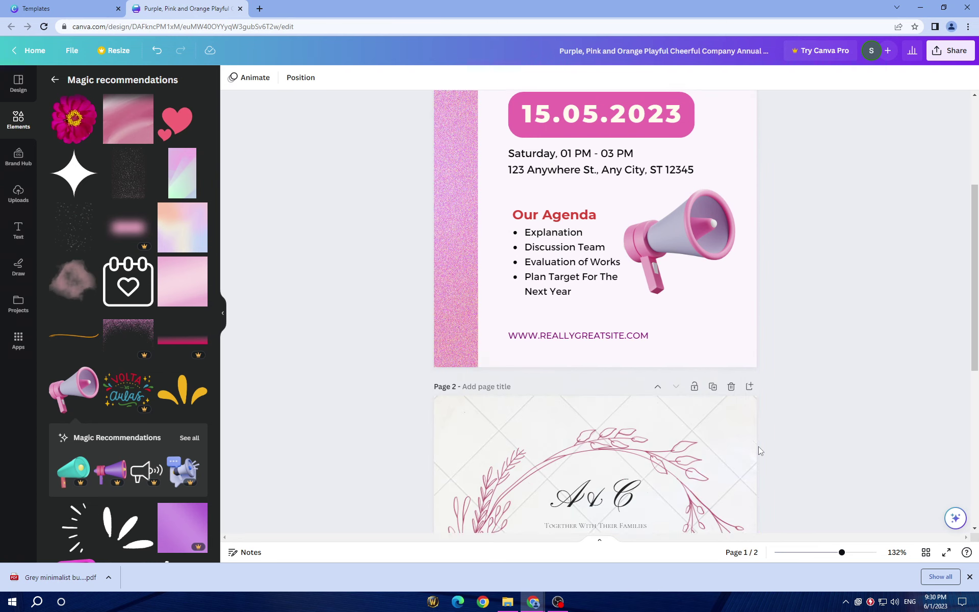
scroll(758, 446, up, 3)
scroll(757, 446, down, 2)
scroll(758, 450, down, 3)
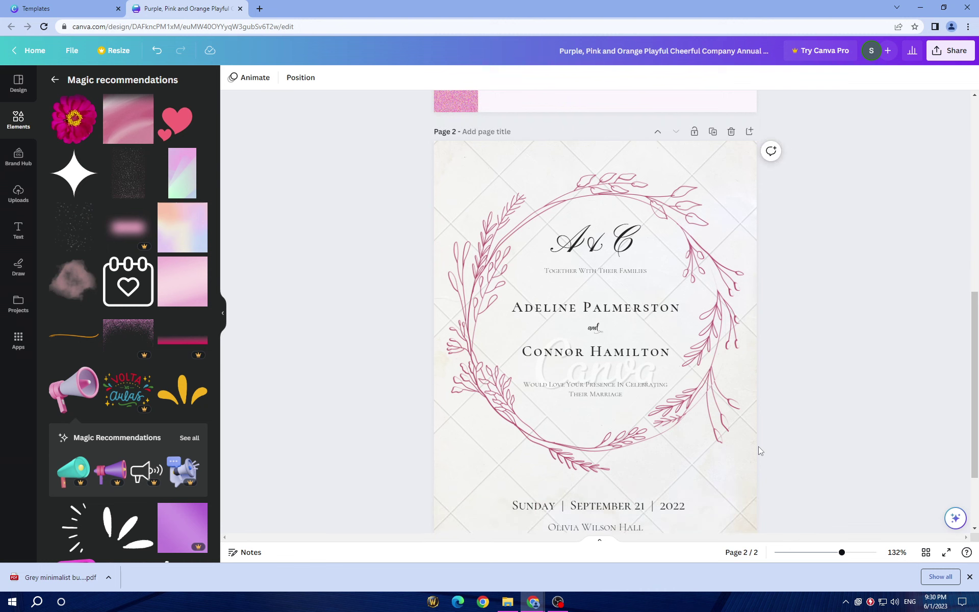
scroll(759, 450, up, 3)
scroll(759, 451, up, 2)
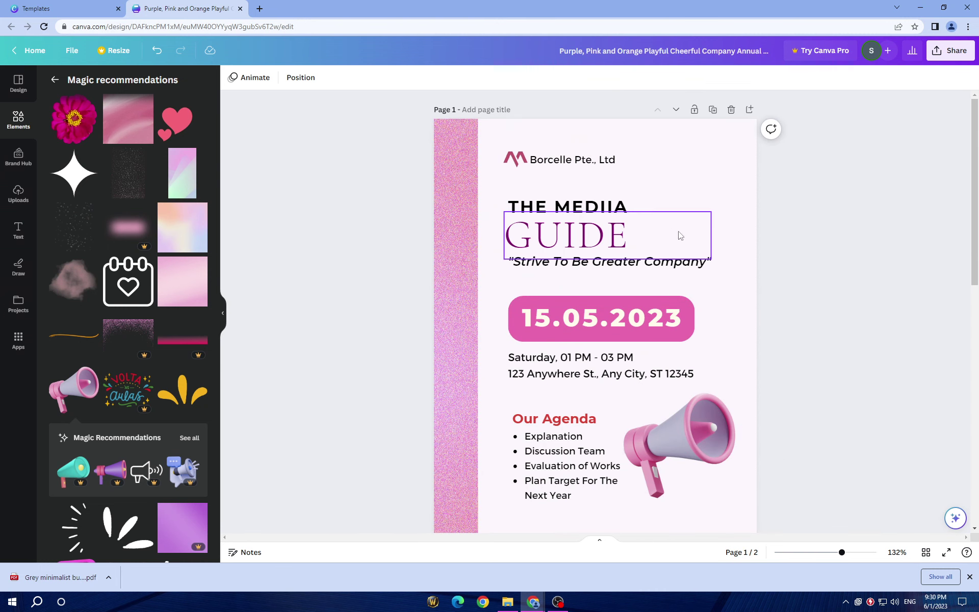
click(756, 153)
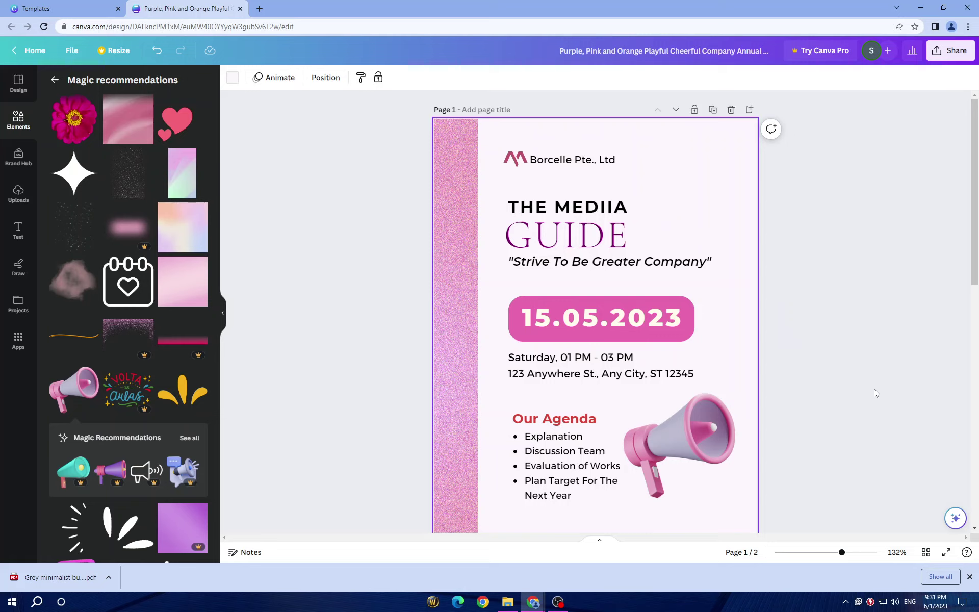
scroll(875, 389, down, 2)
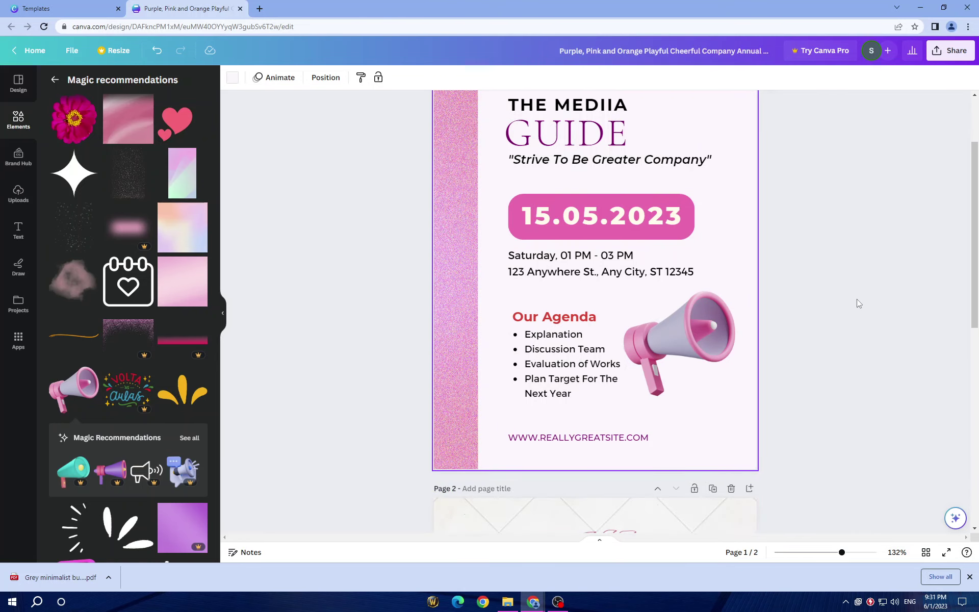
scroll(857, 303, up, 2)
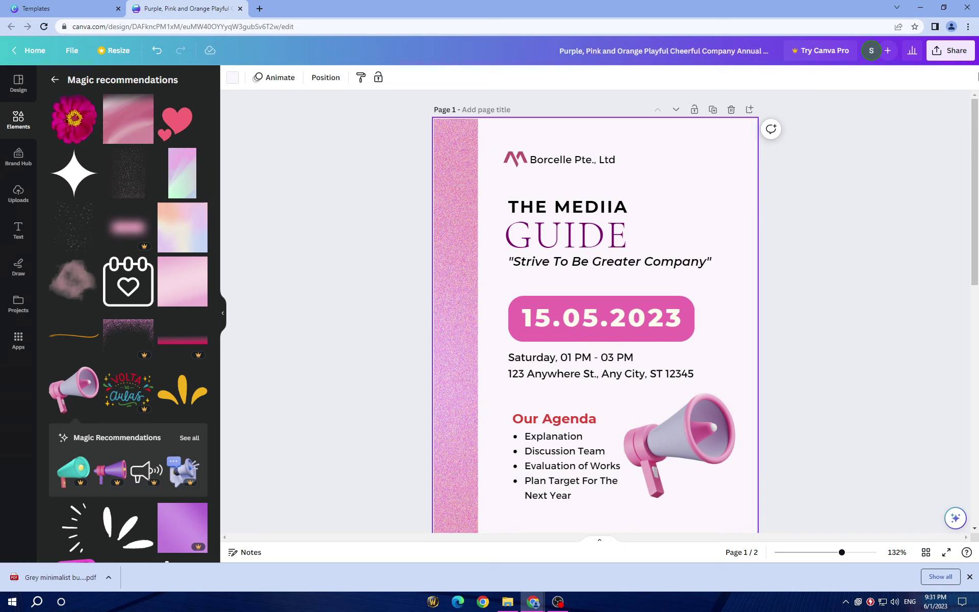
click(943, 58)
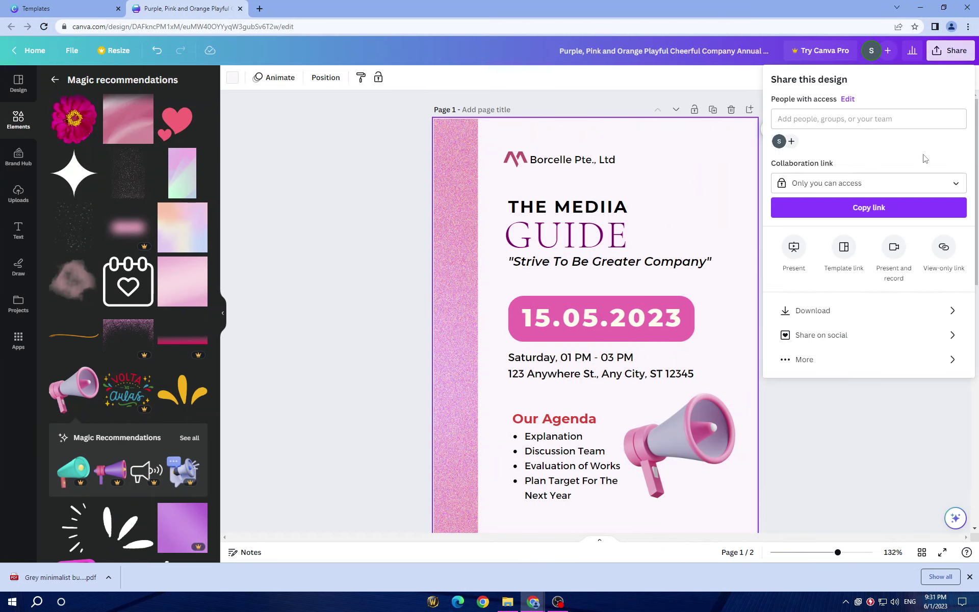
click(870, 310)
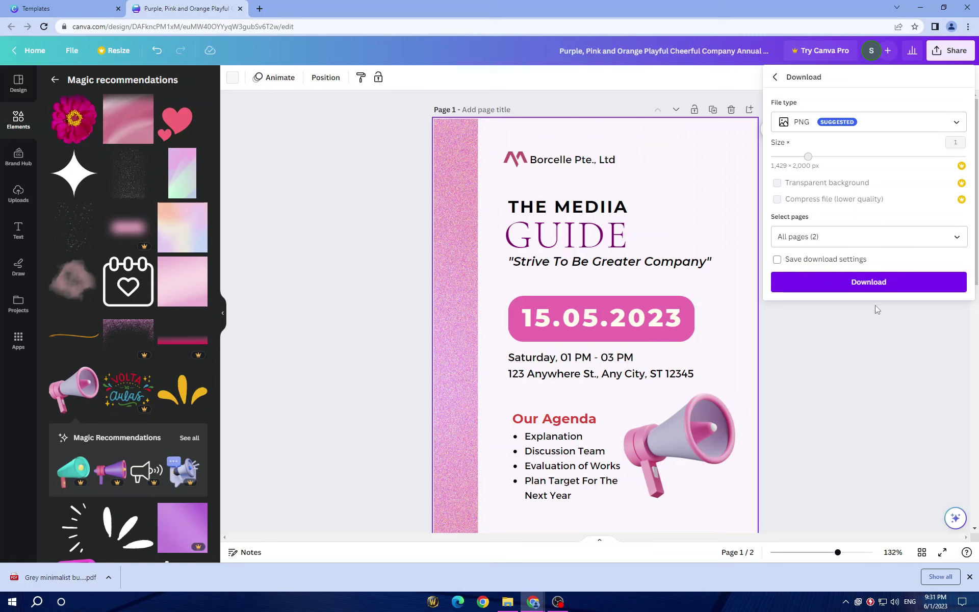
click(832, 364)
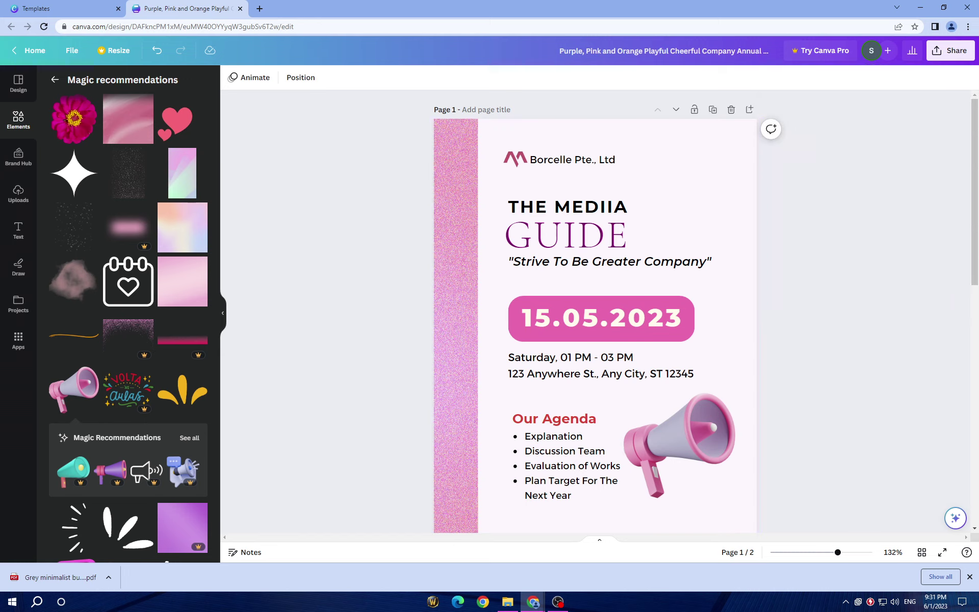